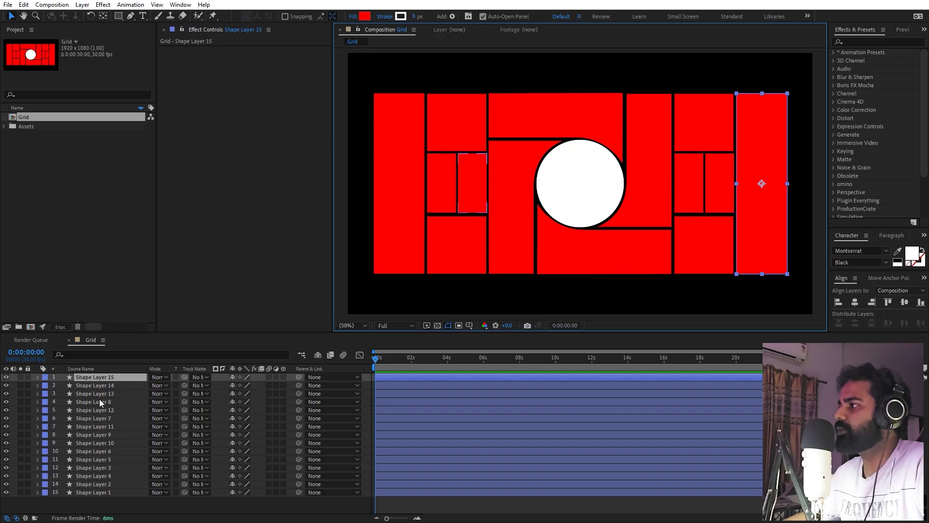
Expand the Assets folder and preview the marvin-ozz, laurentiu-morariu, saurabh-kumar, vivek-doshi and shantanu photos
left_click(5, 126)
left_click(65, 172)
left_click(65, 236)
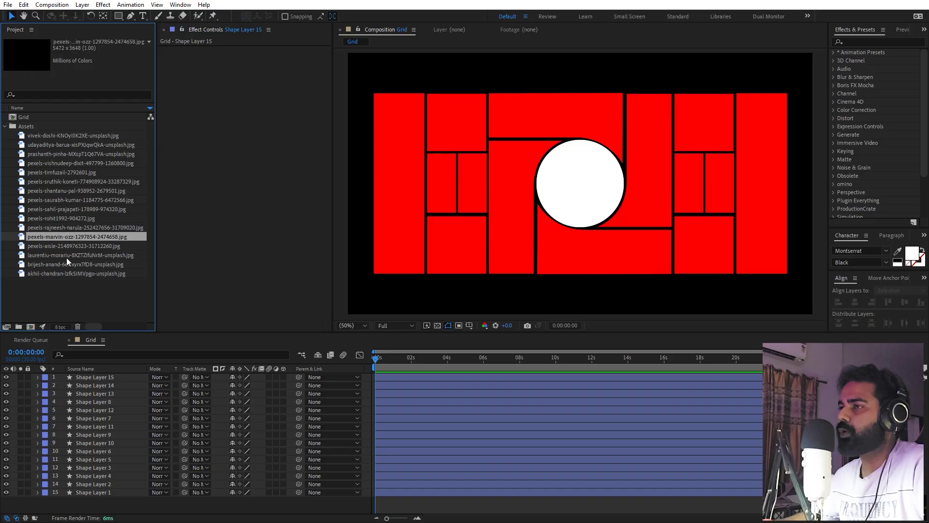
left_click(65, 257)
left_click(64, 199)
left_click(76, 294)
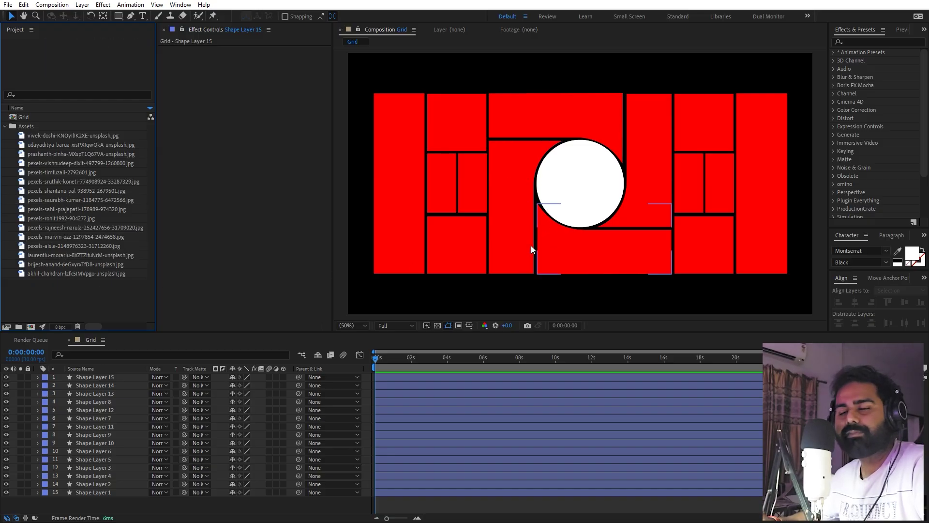
left_click(36, 138)
left_click(43, 189)
left_click(51, 247)
left_click(63, 301)
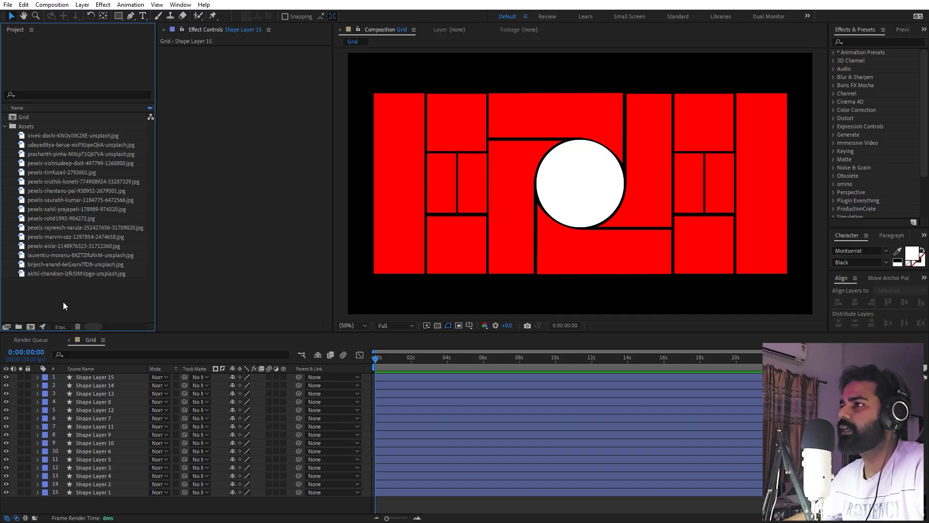
With the white circle selected, compare more photos and settle on pexels-aisle
left_click(576, 192)
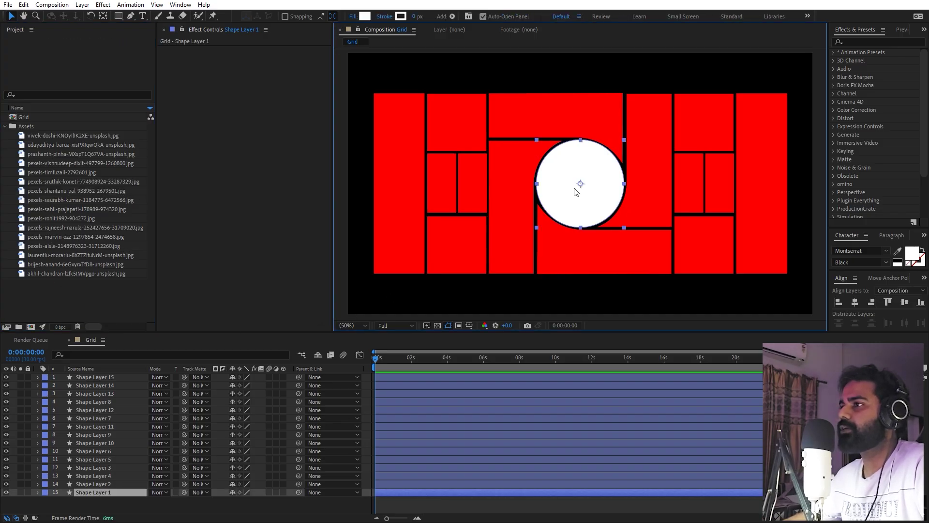
left_click(59, 145)
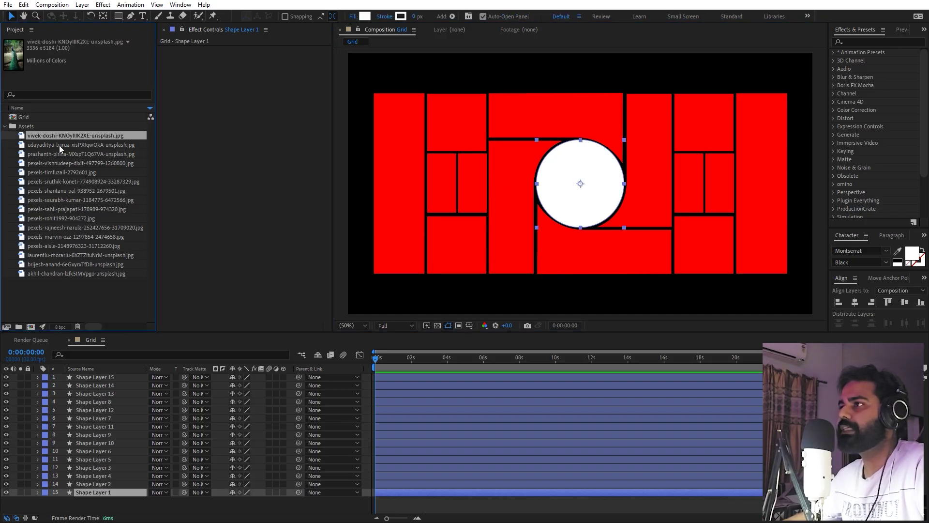
left_click(65, 281)
left_click(65, 274)
left_click(63, 264)
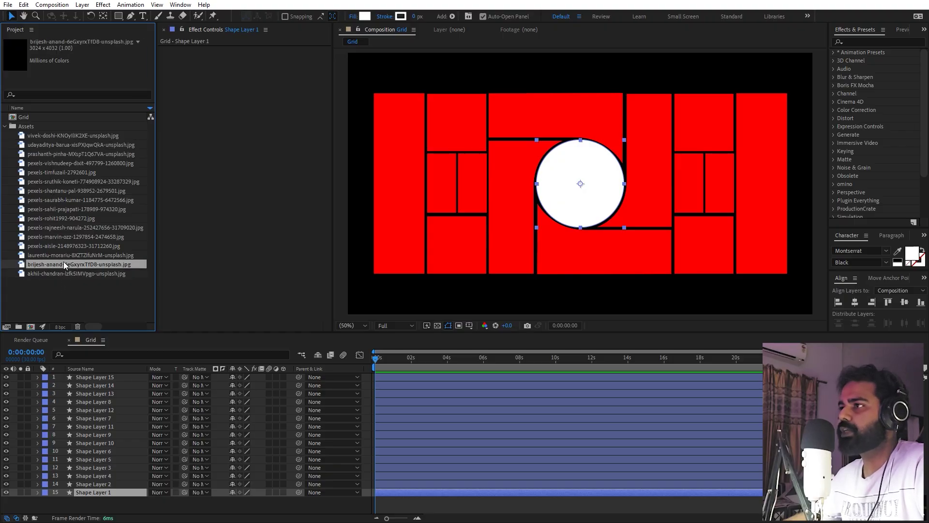
left_click(63, 255)
left_click(61, 246)
left_click(60, 239)
left_click(56, 246)
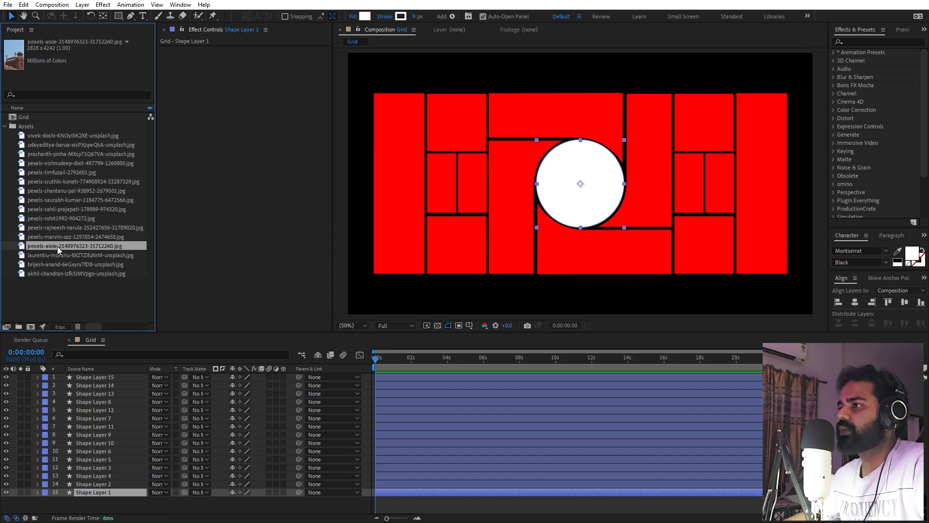
Add pexels-aisle to the timeline, matte it to Shape Layer 1, and scale it down
left_click_drag(57, 246, 89, 498)
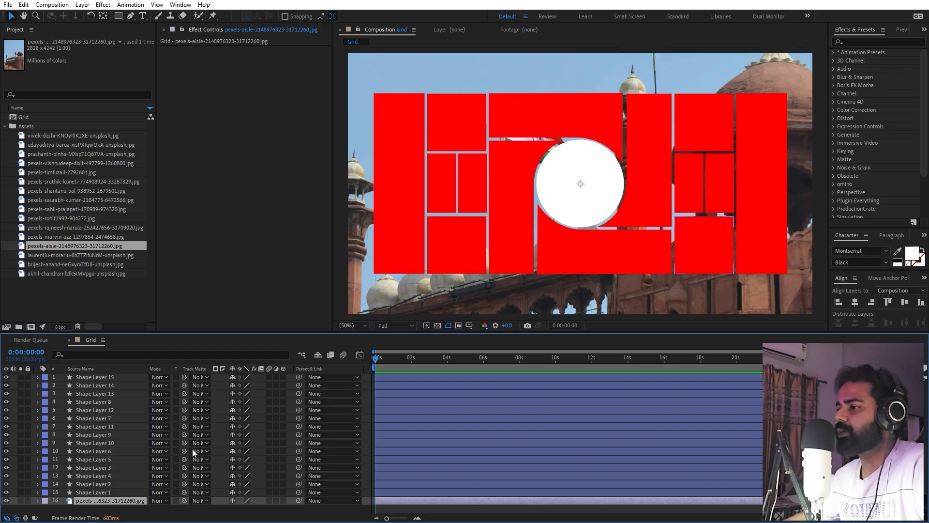
left_click_drag(111, 496, 96, 492)
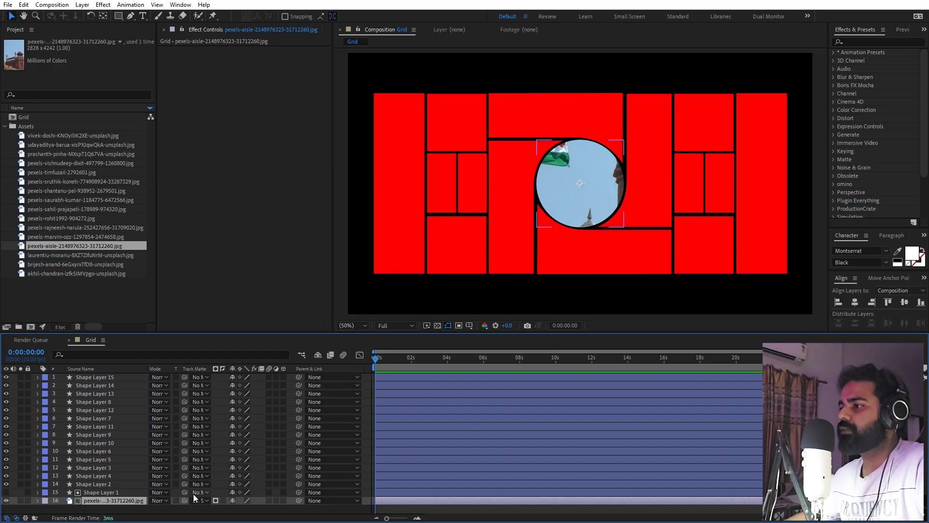
key("s")
left_click_drag(244, 508, 203, 508)
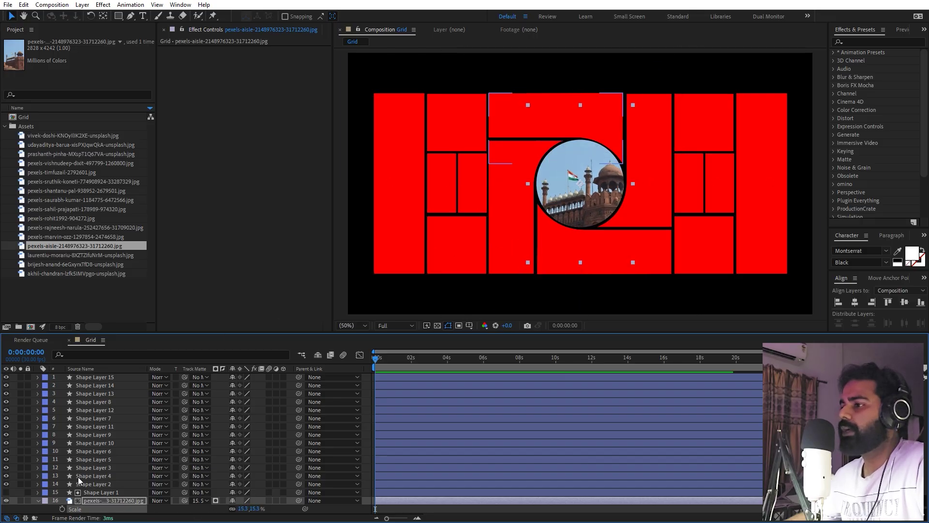
Parent Shape Layer 1 to the pexels-aisle photo layer
left_click(101, 492)
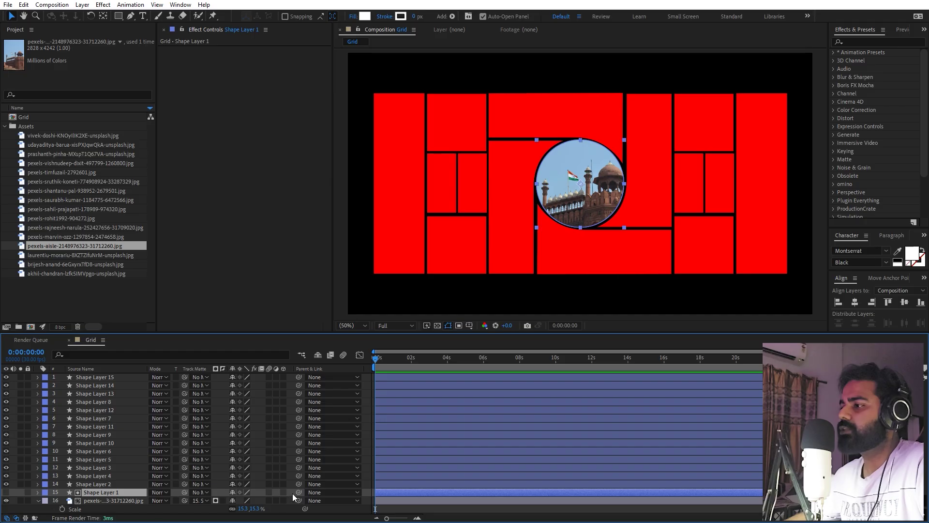
left_click_drag(298, 492, 31, 504)
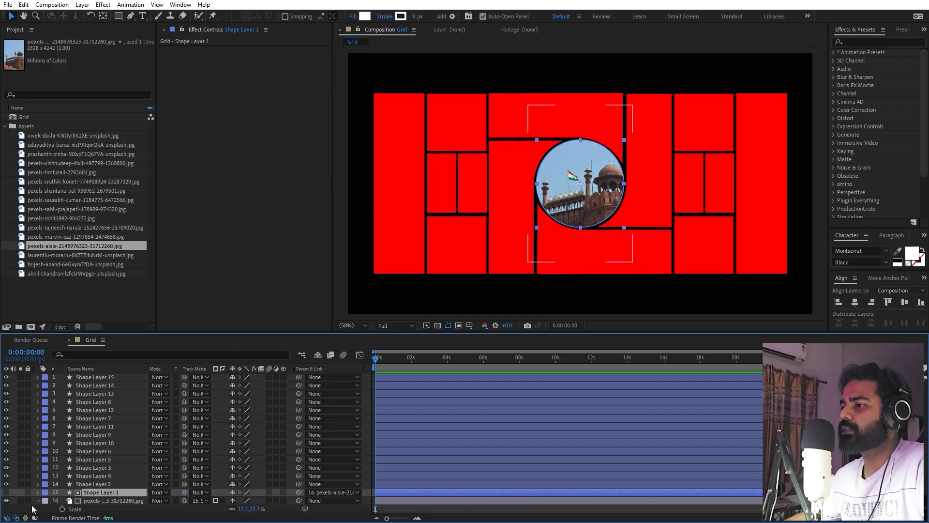
left_click(37, 500)
left_click(92, 508)
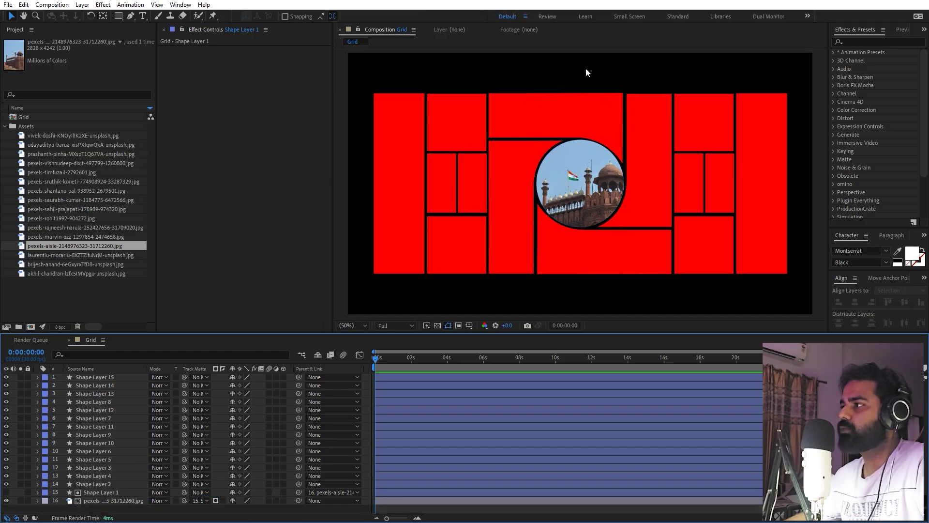
Place the pexels-sruthik-koneti forest photo above Shape Layer 3 and matte it to that layer
left_click(535, 114)
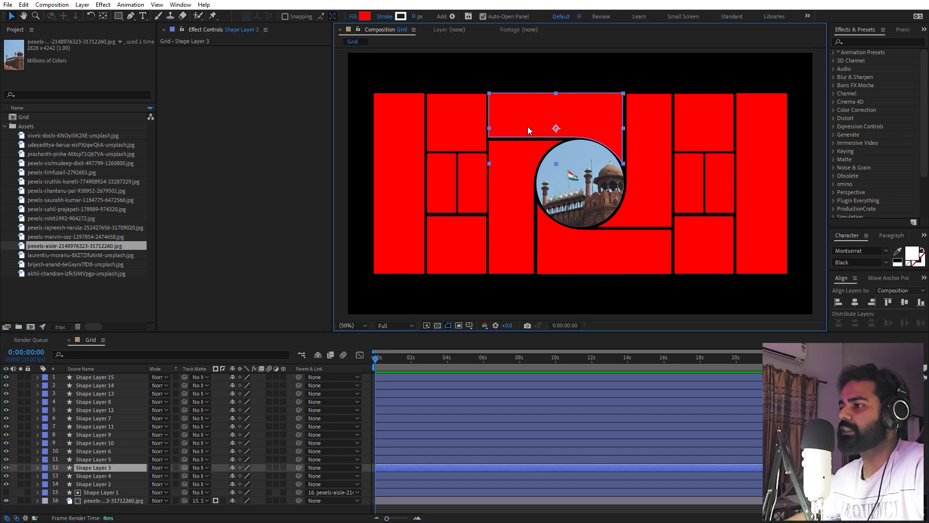
left_click(54, 138)
left_click(54, 146)
left_click(74, 183)
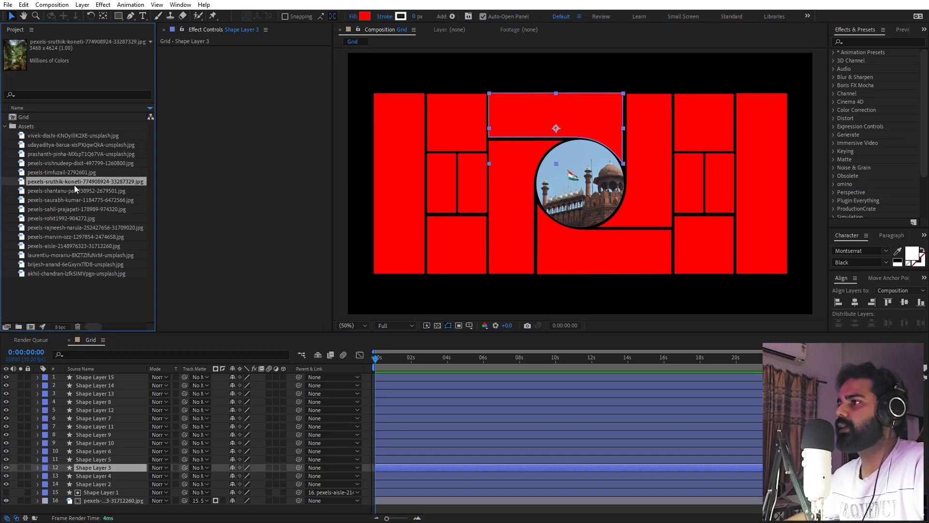
left_click_drag(65, 178, 97, 472)
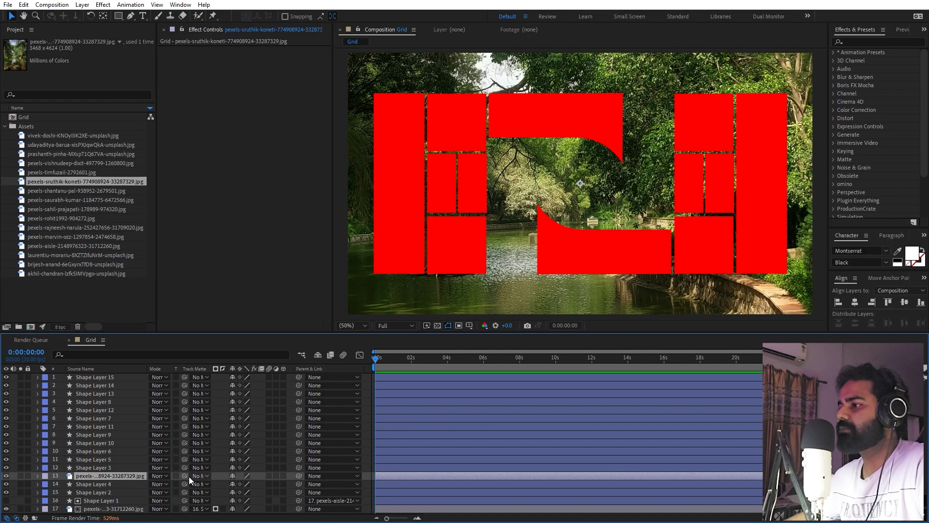
left_click_drag(185, 476, 115, 467)
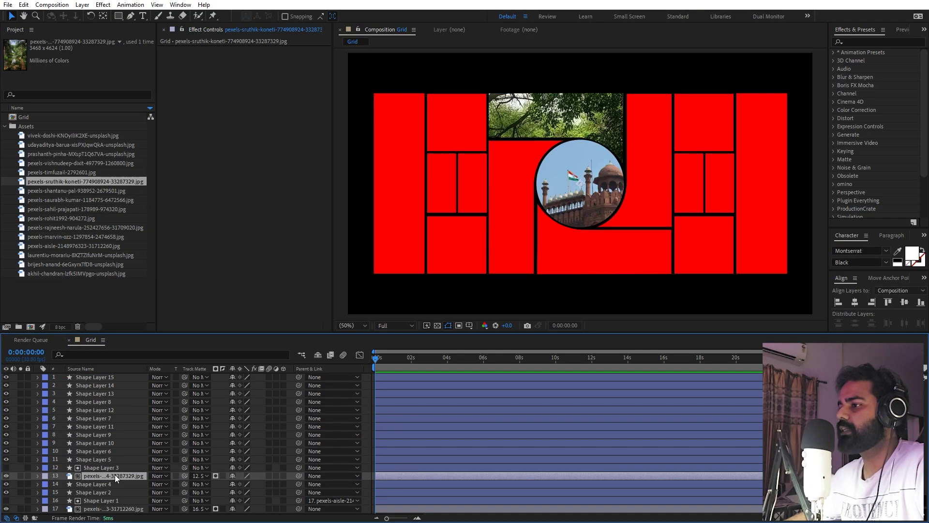
Scale the forest photo to 22.6%, reposition it, and begin parenting Shape Layer 3 to it
key("s")
left_click_drag(241, 484, 204, 484)
left_click_drag(568, 72, 556, 130)
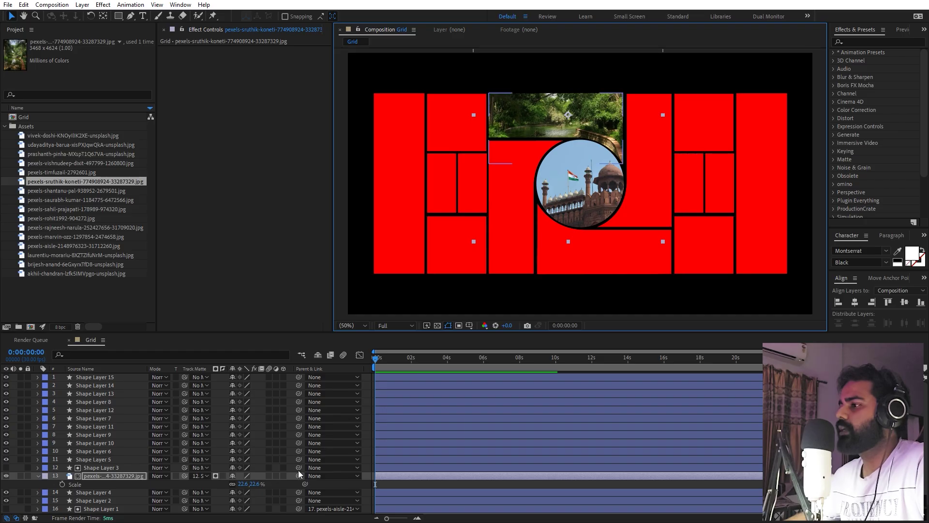
left_click_drag(298, 468, 104, 477)
left_click(37, 475)
left_click(509, 267)
left_click(66, 193)
left_click(63, 199)
left_click(63, 209)
left_click(65, 218)
left_click_drag(71, 264, 99, 496)
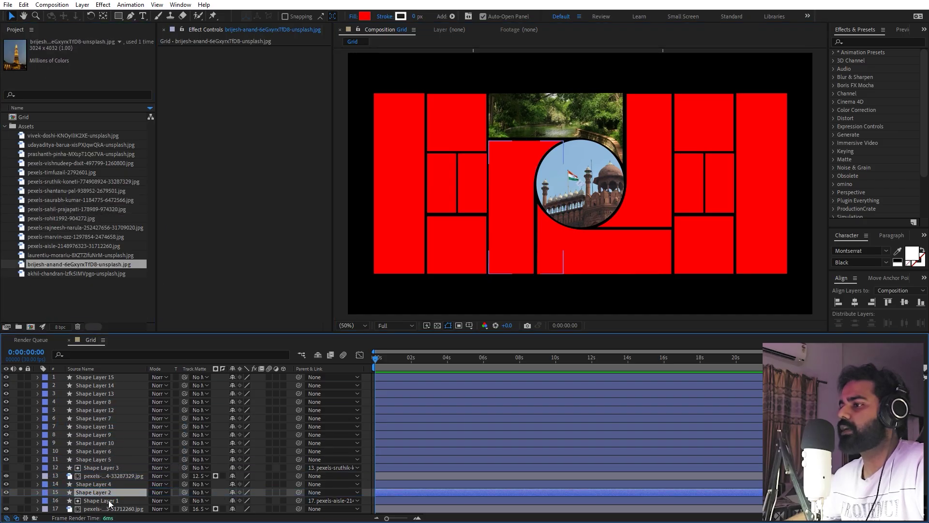
left_click_drag(185, 500, 102, 492)
Scale the Qutub Minar photo to 16.9%, position it, and parent Shape Layer 2 to it
key("s")
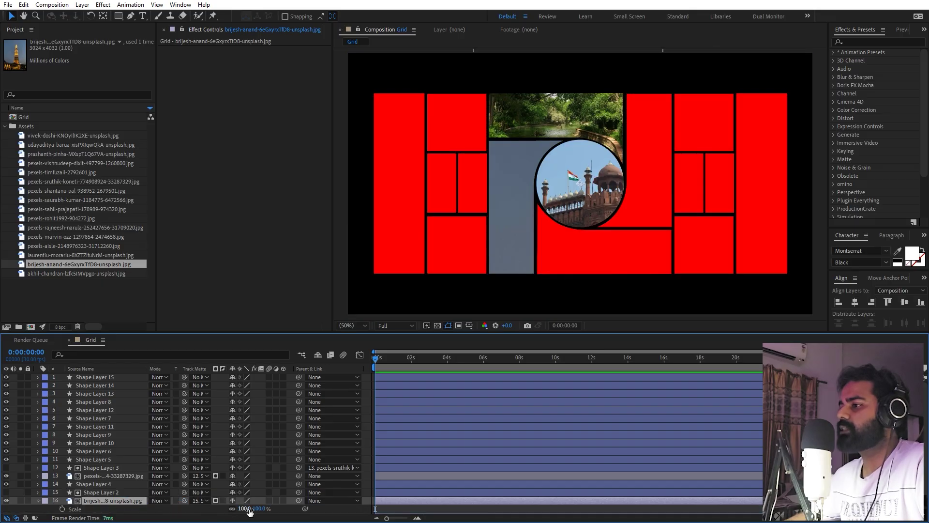
left_click_drag(251, 508, 220, 508)
left_click_drag(621, 184, 539, 205)
left_click(109, 492)
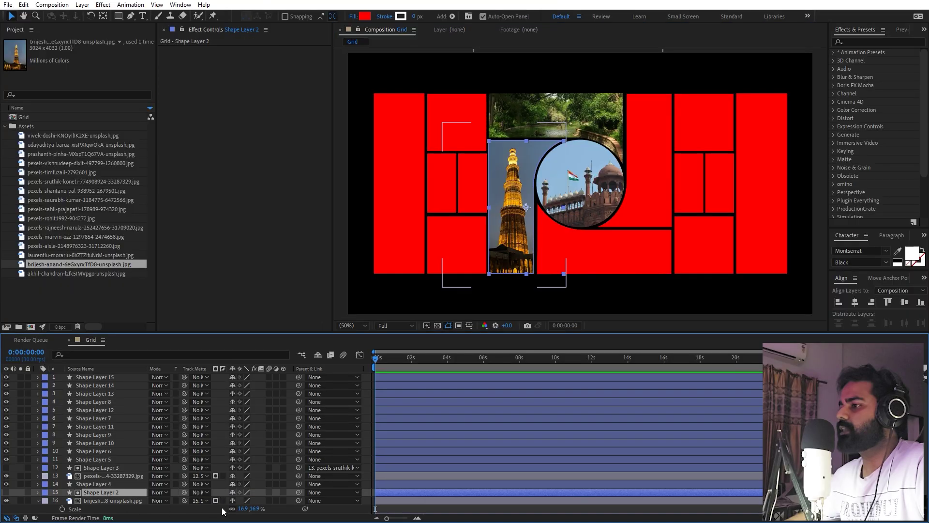
left_click_drag(298, 492, 115, 501)
left_click(96, 477)
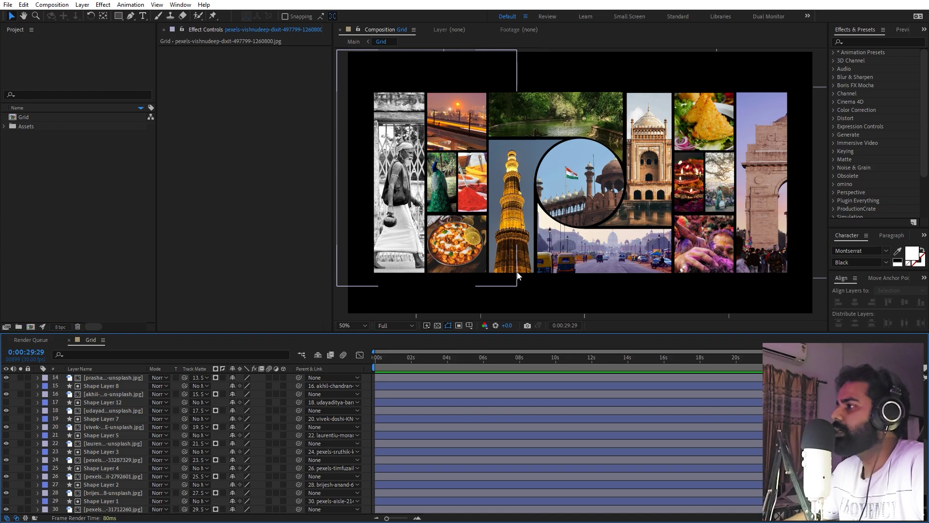
Select every photo layer via Select Label Group and reveal their Position values
left_click(91, 428)
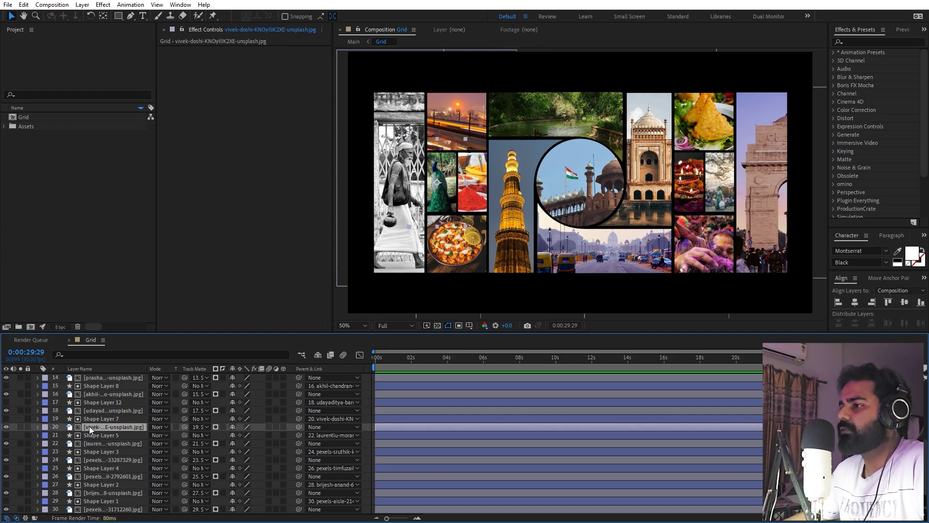
left_click(45, 430)
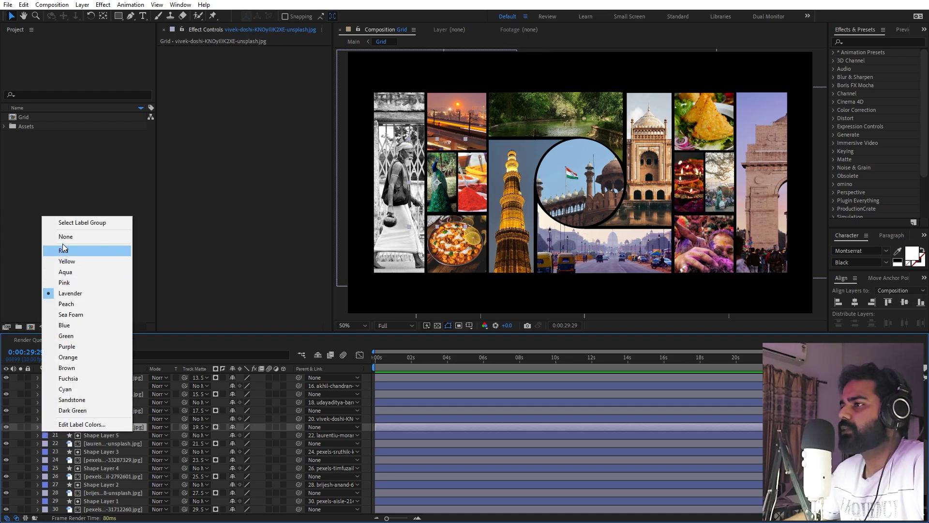
left_click(71, 224)
scroll(145, 421, "up", 5)
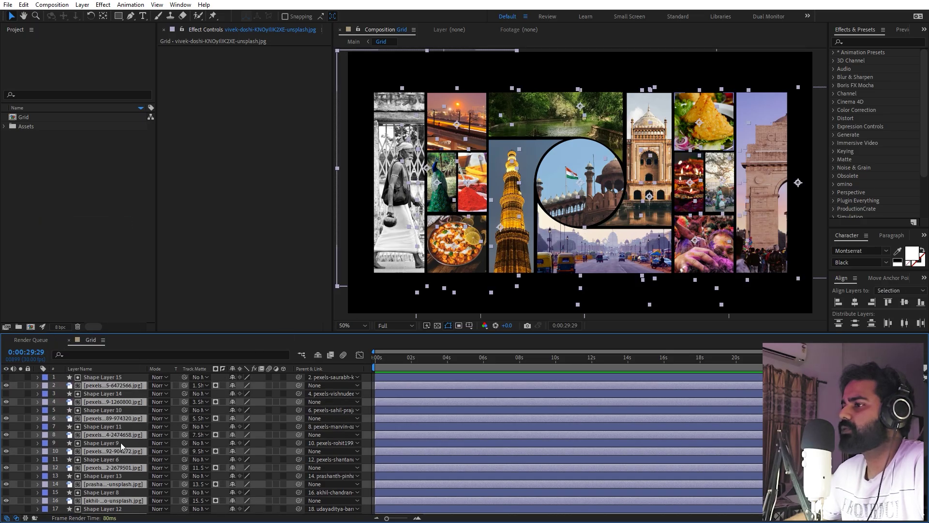
scroll(126, 448, "down", 5)
key("p")
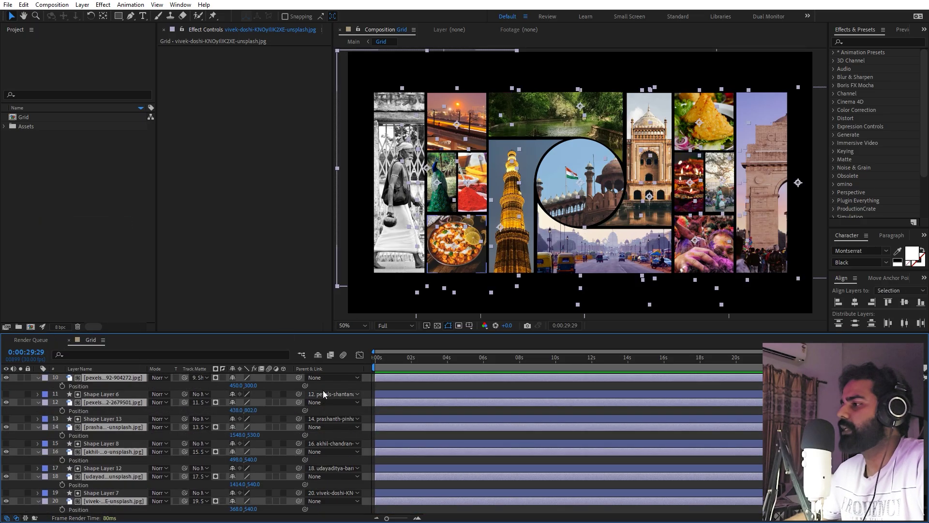
left_click_drag(394, 364, 411, 364)
left_click(62, 385)
scroll(92, 448, "down", 3)
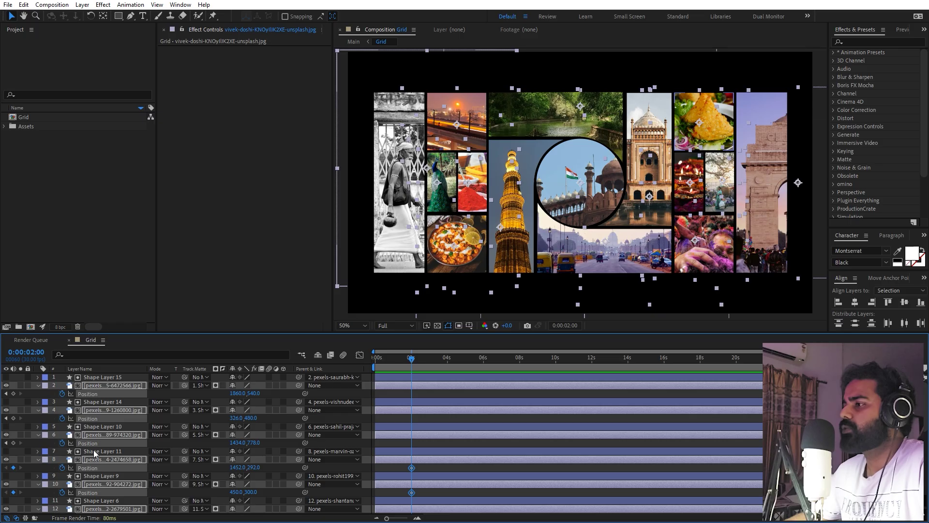
scroll(96, 449, "down", 3)
scroll(120, 457, "up", 10)
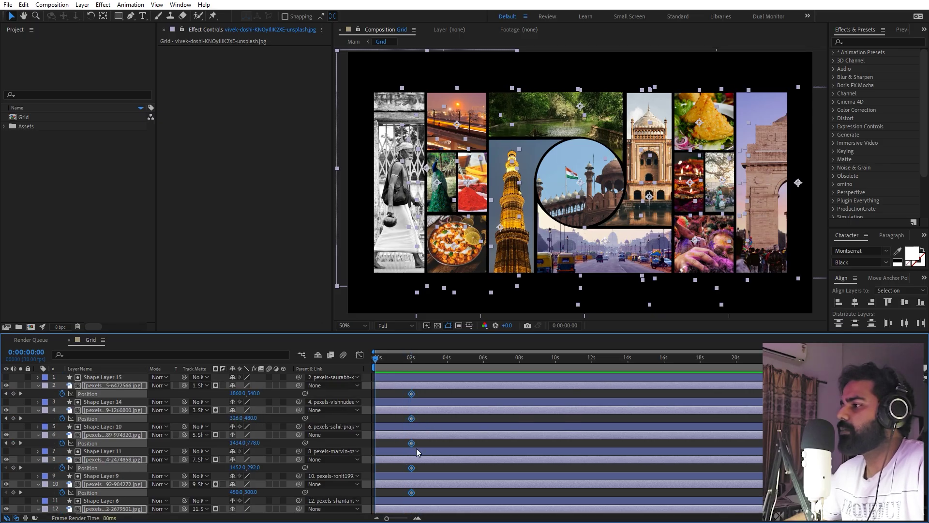
scroll(415, 493, "down", 10)
left_click(437, 486)
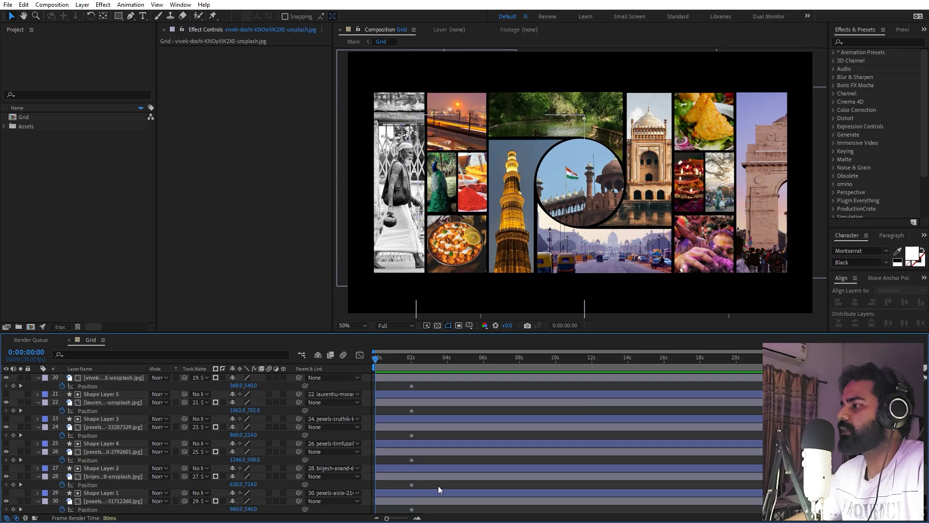
left_click(514, 282)
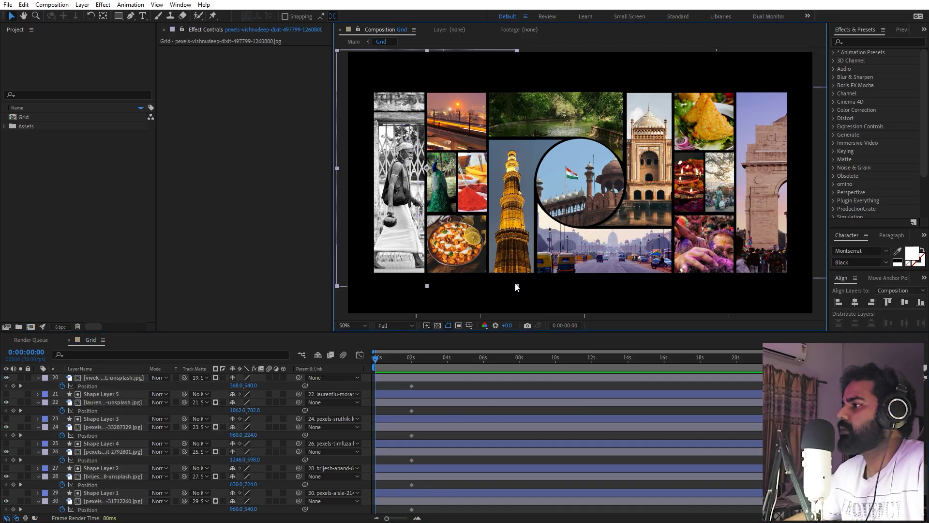
left_click(100, 478)
Move the Qutub Minar, building, top-centre and street photos off-frame to set starting positions
left_click_drag(487, 239, 288, 243)
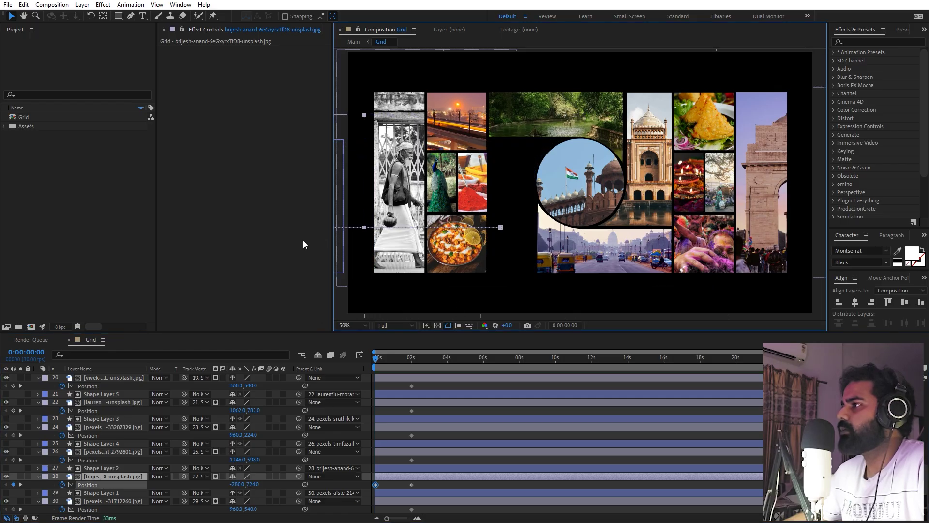
key("comma")
left_click(110, 453)
left_click_drag(613, 183, 724, 184)
left_click(108, 428)
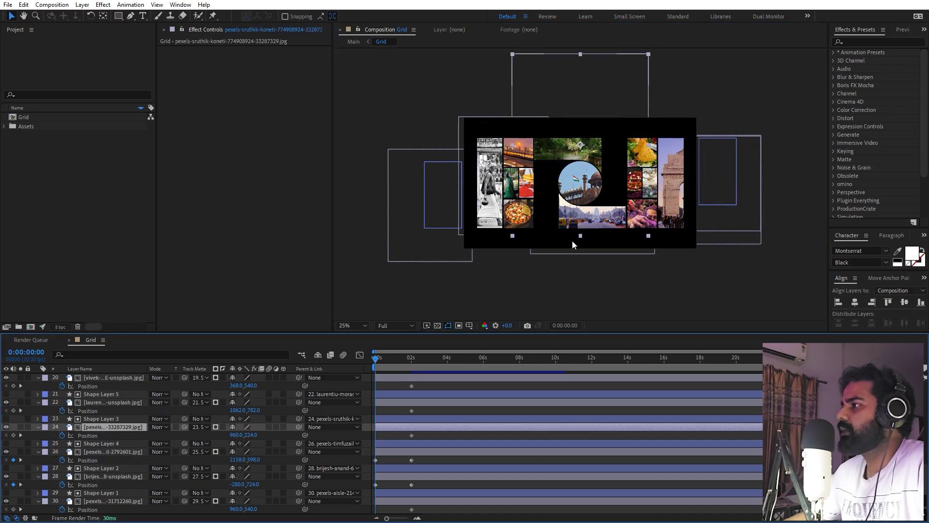
left_click_drag(568, 164, 569, 96)
left_click(96, 402)
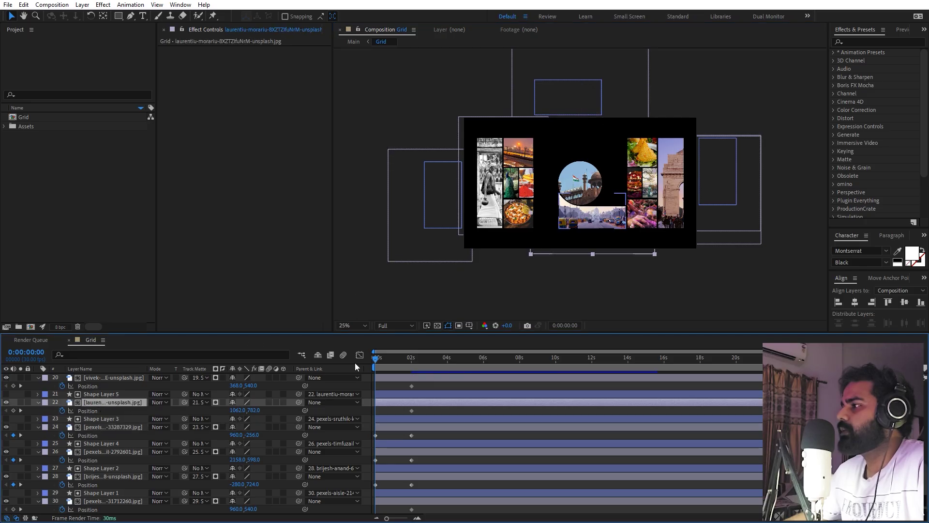
left_click_drag(602, 227, 600, 286)
Push the left and right collage groups and side photos off the left and right edges
scroll(425, 392, "up", 1)
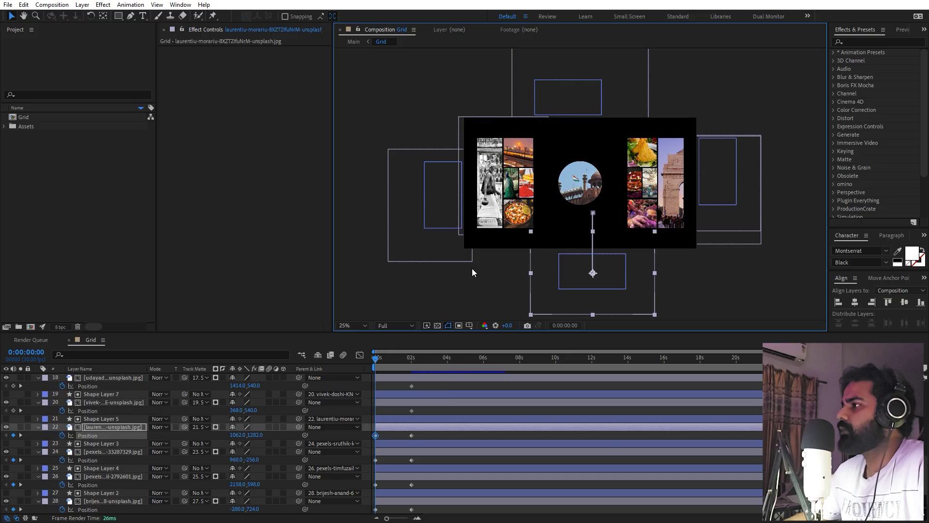
left_click(492, 179)
left_click_drag(464, 187, 407, 188)
left_click(668, 172)
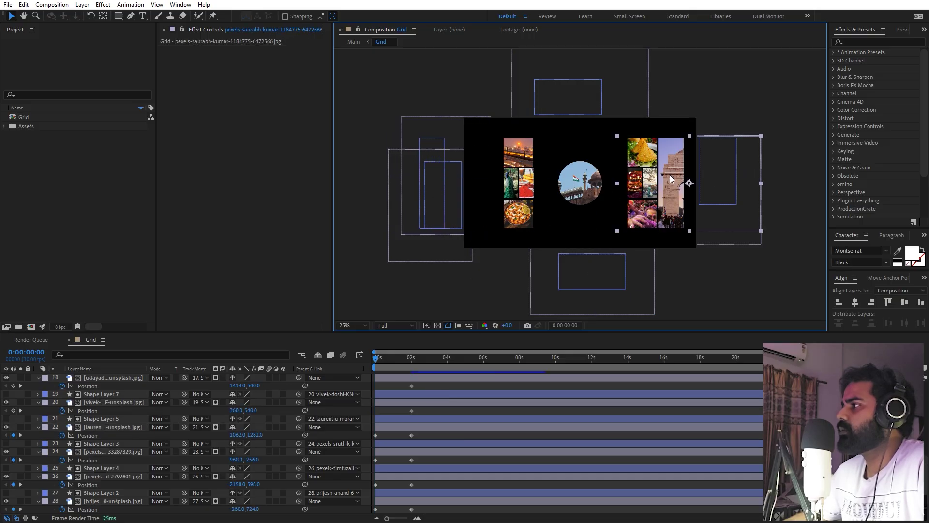
left_click_drag(670, 174, 728, 189)
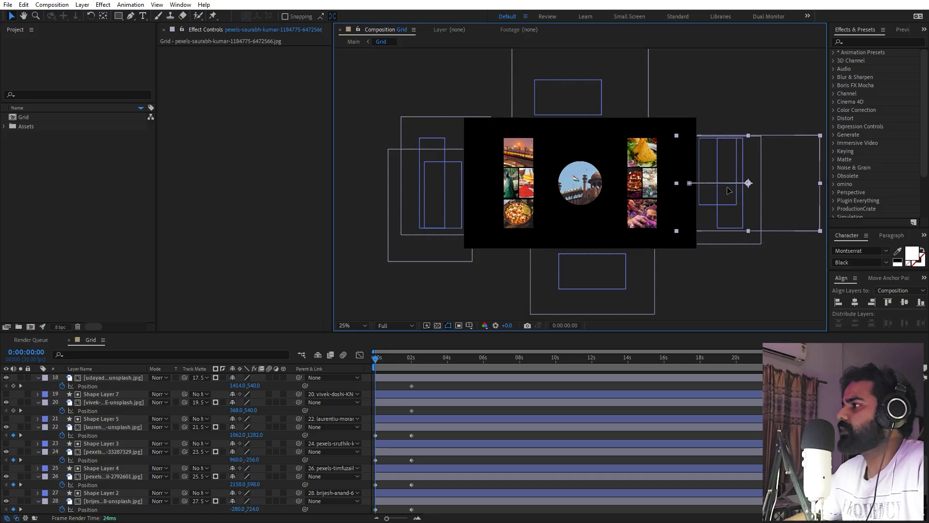
left_click(521, 153)
left_click(517, 218, "shift")
left_click_drag(519, 216, 436, 216)
left_click(652, 208)
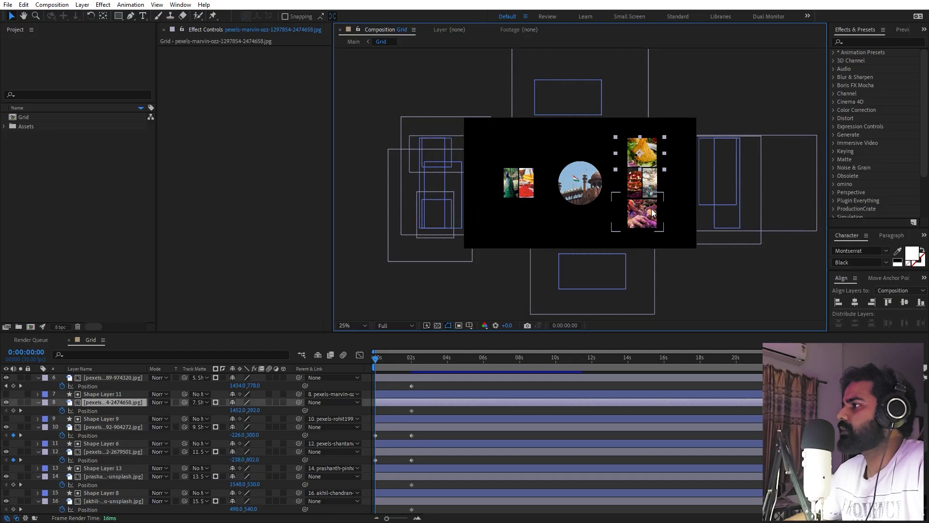
left_click(644, 159, "shift")
left_click_drag(647, 164, 726, 164)
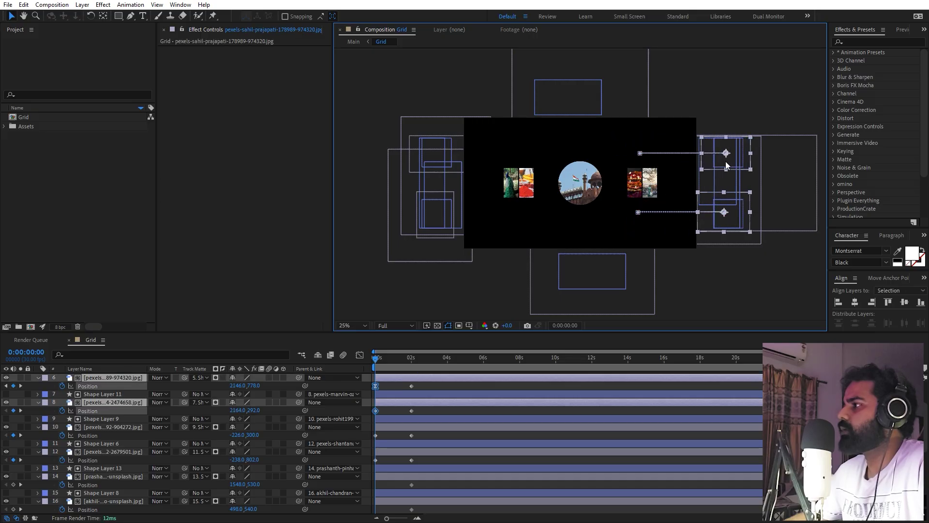
left_click(725, 161)
key("period")
key("period")
Stagger the layer bars: layers 20–30 moved later, circle photos start at 0s, layers 21–30 shifted earlier
left_click(479, 183)
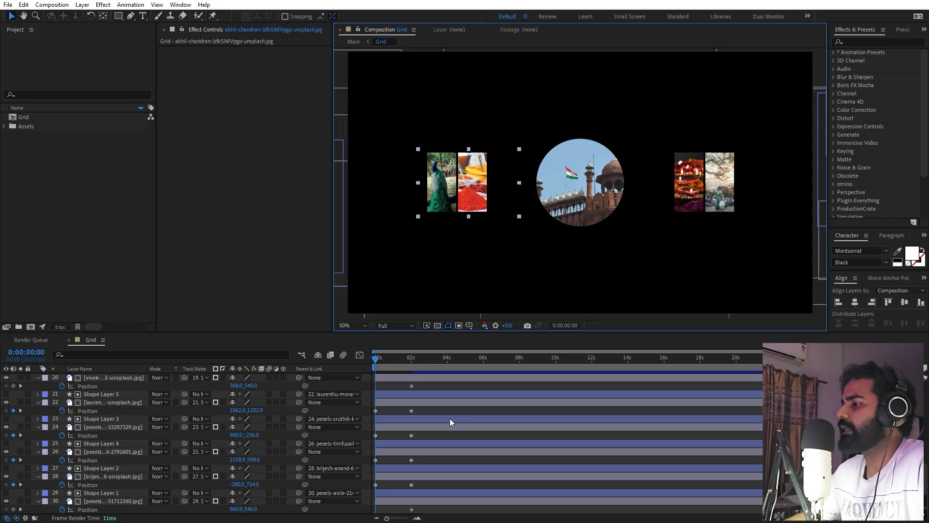
left_click(399, 378)
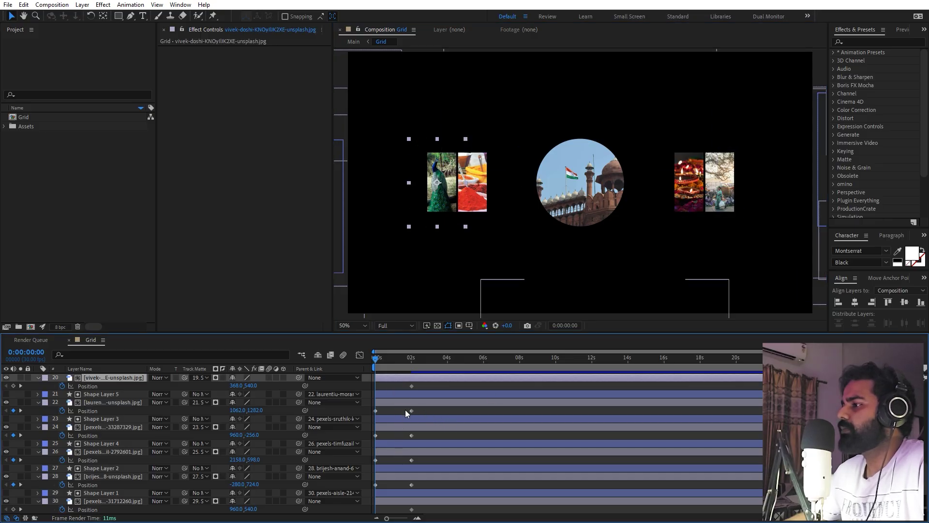
left_click(400, 501, "shift")
left_click_drag(394, 500, 643, 461)
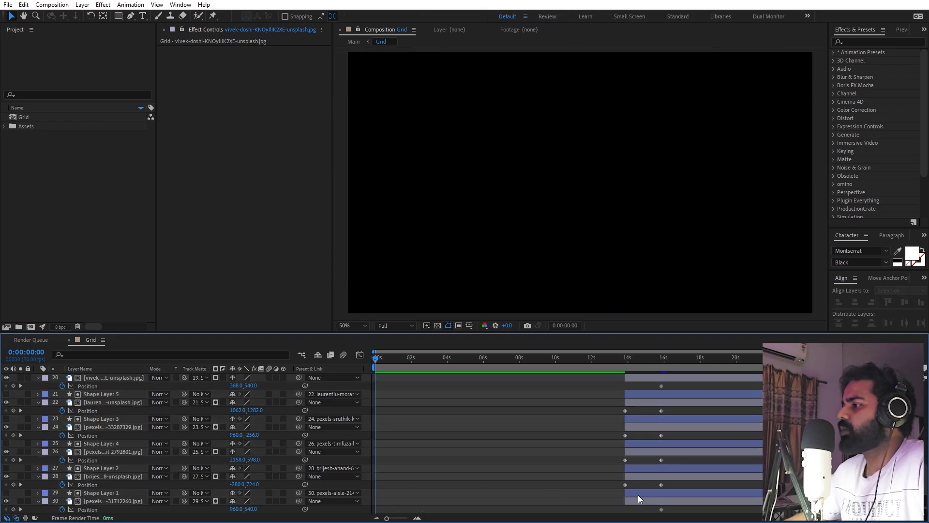
left_click(637, 492)
left_click(638, 501, "shift")
left_click_drag(646, 494, 382, 506)
left_click(458, 465)
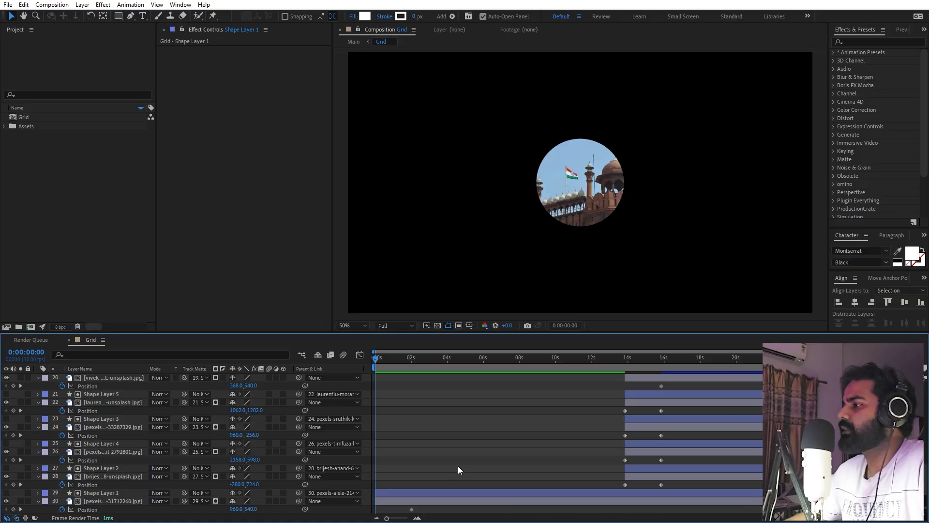
left_click(649, 477)
left_click(643, 395, "shift")
left_click_drag(643, 395, 379, 489)
Preview the slide-in, apply Easy Ease to the Position keyframes, and view the speed graph
key("space")
key("F9")
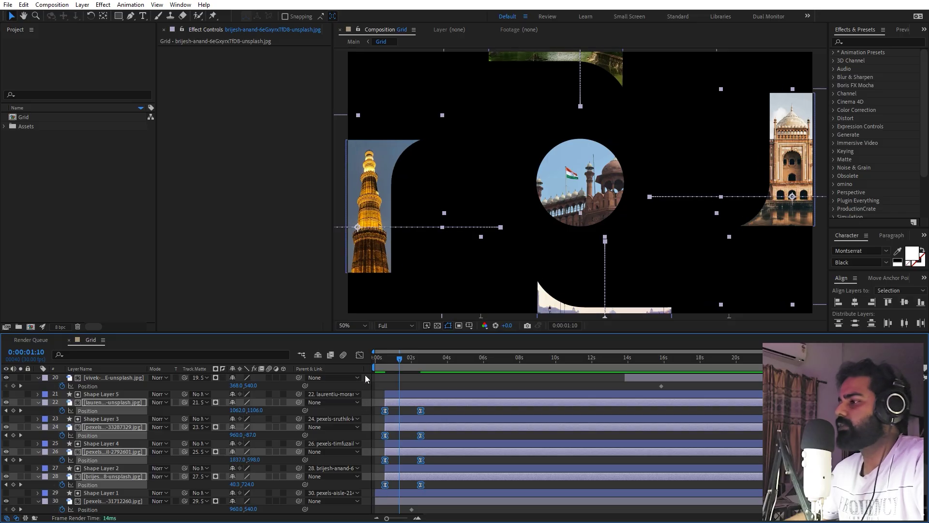
left_click(359, 355)
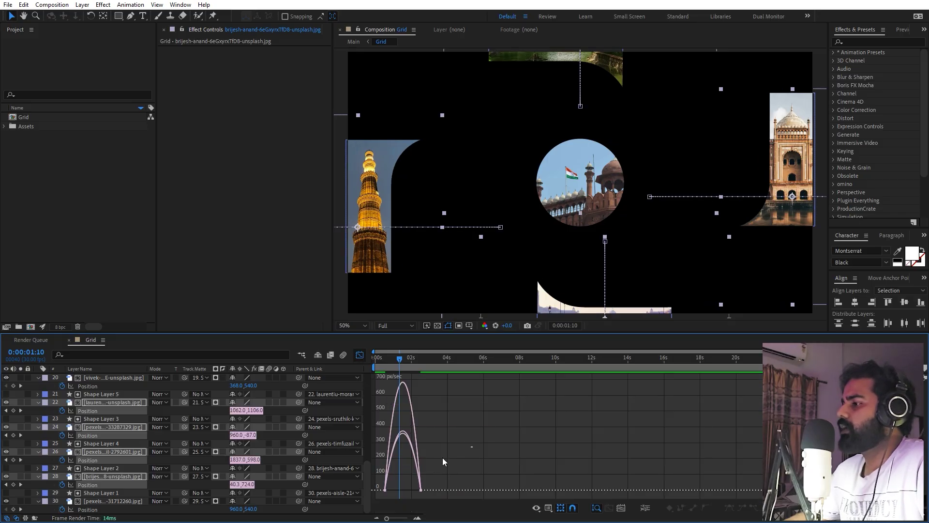
Drag the three keyframes' influence handle to 100% so photos launch fast and settle slowly, then preview
left_click(547, 508)
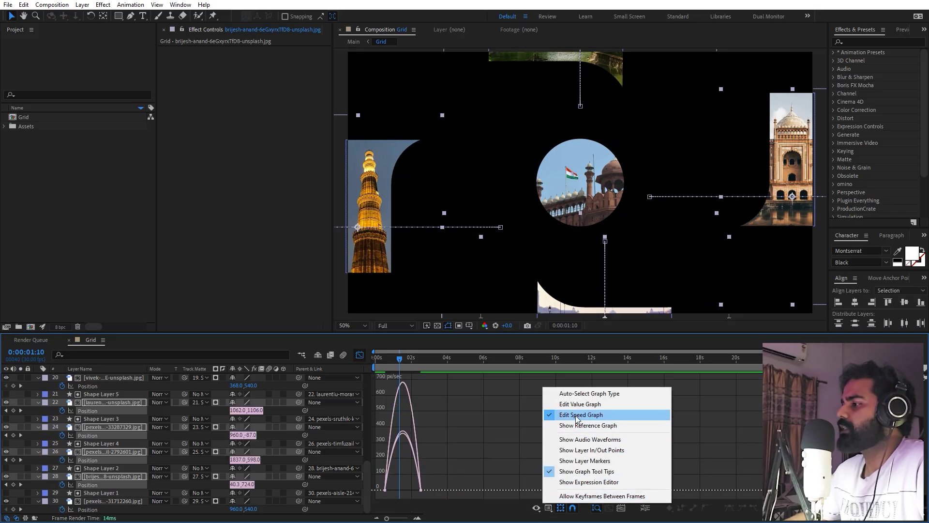
left_click(457, 474)
left_click_drag(472, 443, 374, 489)
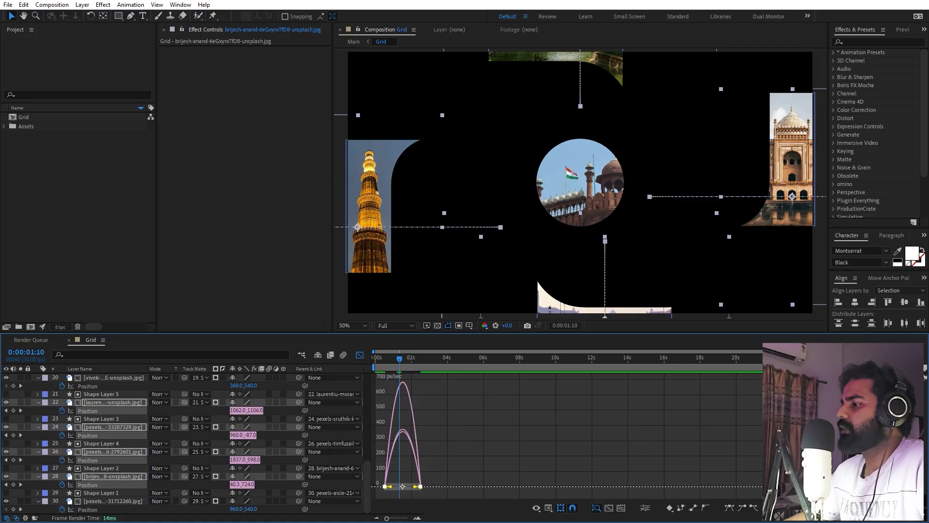
left_click_drag(392, 518, 405, 518)
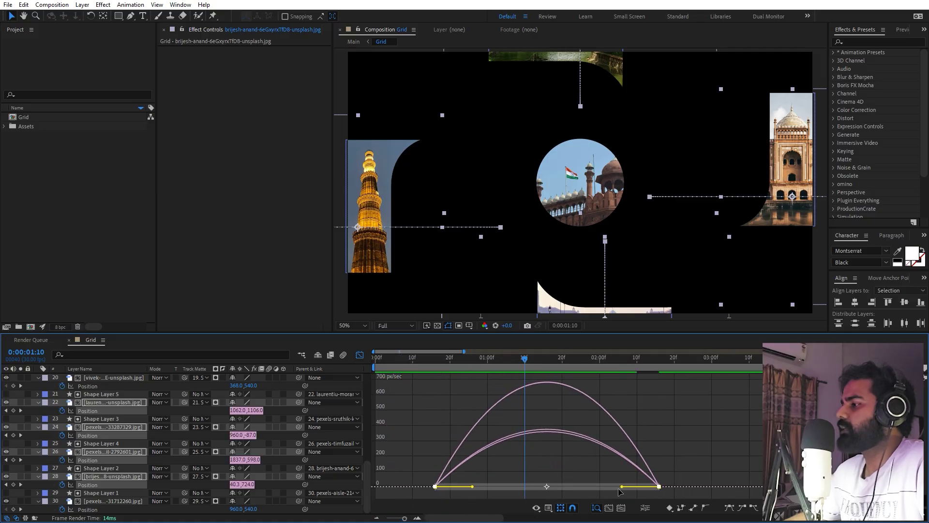
left_click_drag(621, 487, 520, 493)
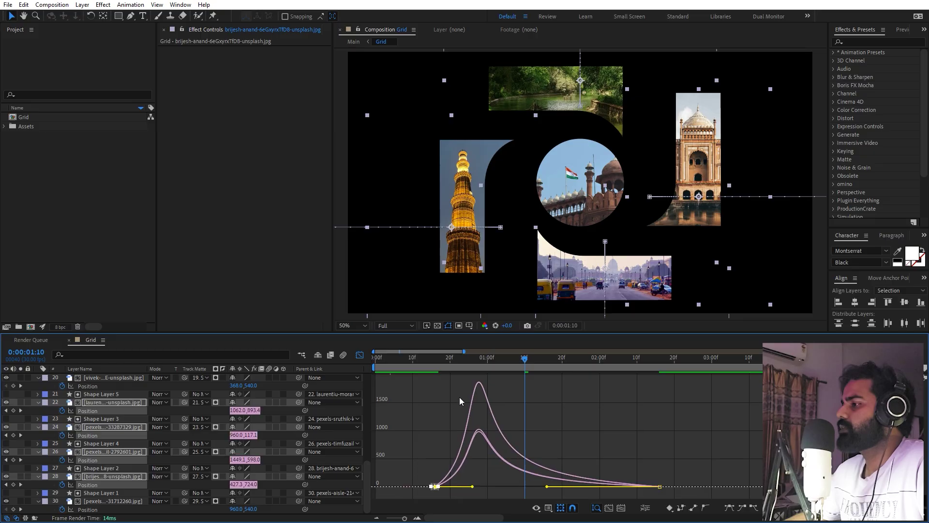
key("Home")
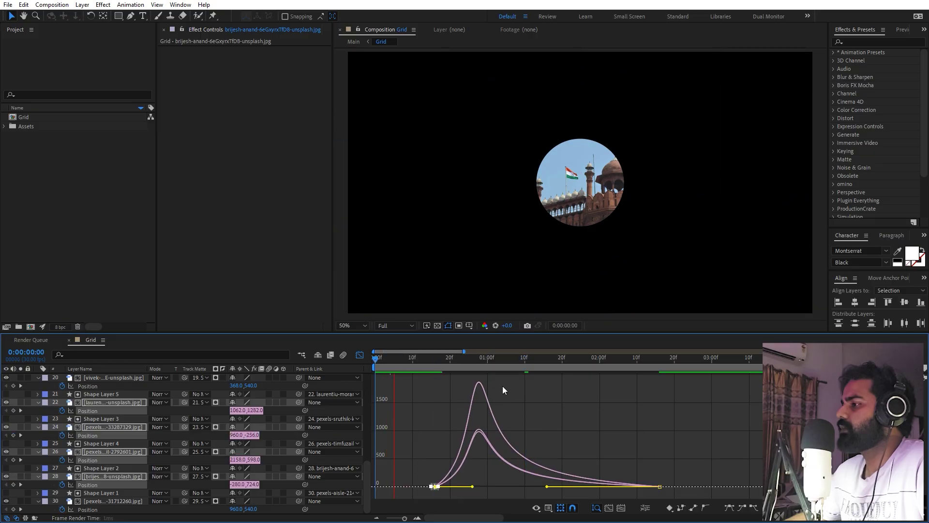
key("space")
left_click(359, 354)
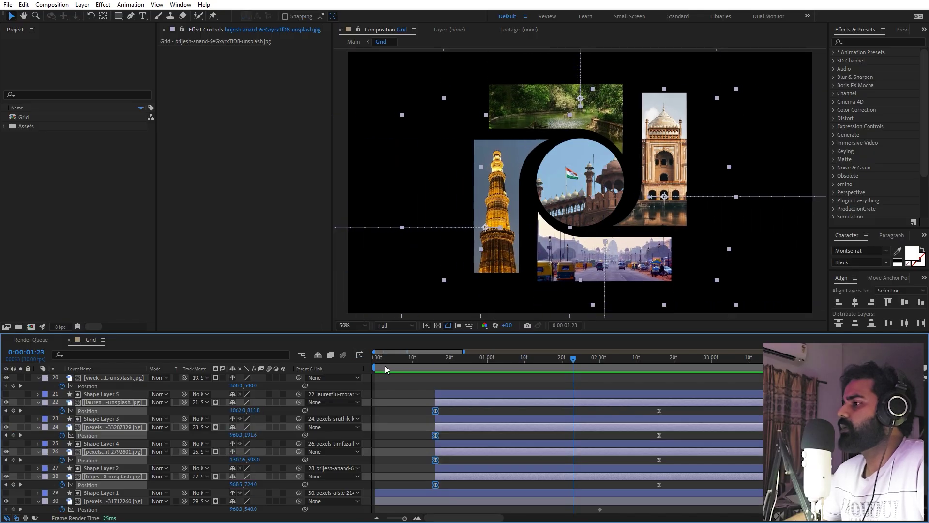
Shift layers 22–24 and Shape Layer 5 to start at about 1:05f
left_click(401, 394)
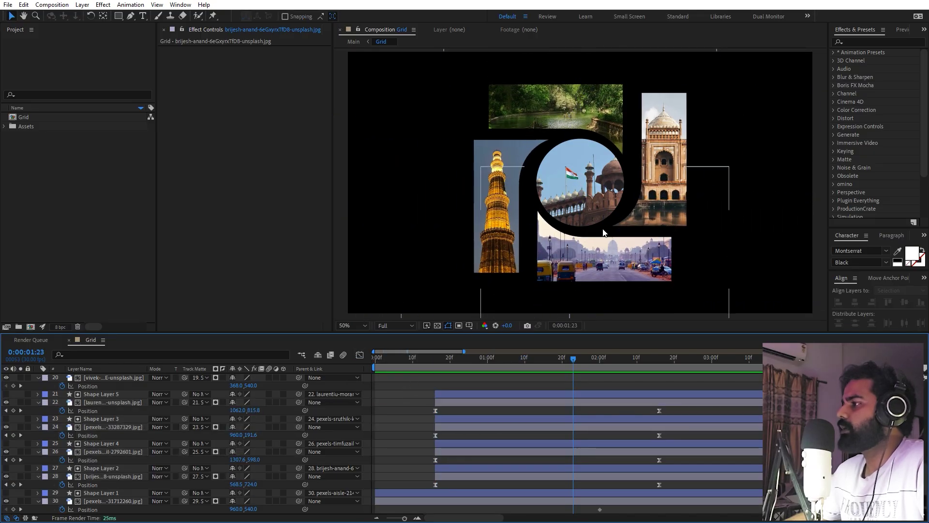
left_click(460, 427)
left_click(460, 402, "shift")
left_click_drag(461, 398, 524, 398)
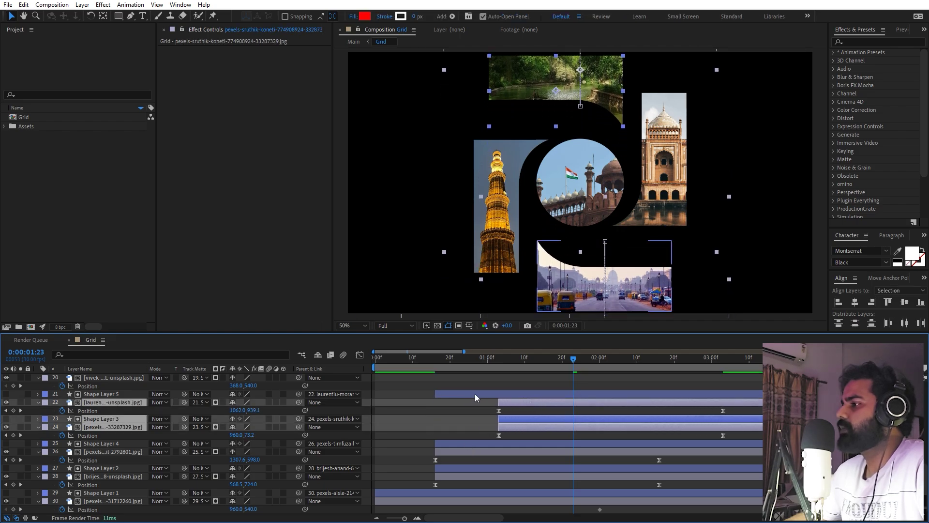
left_click_drag(469, 396, 529, 397)
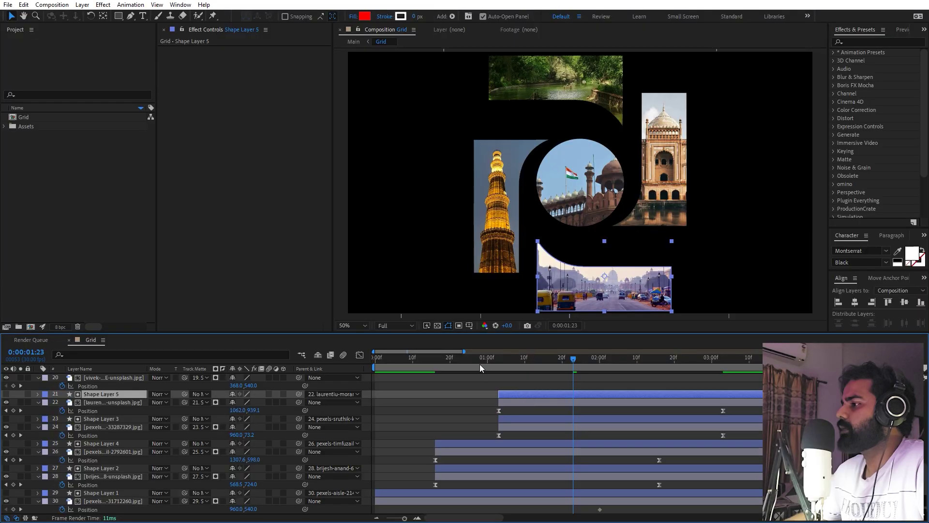
key("Home")
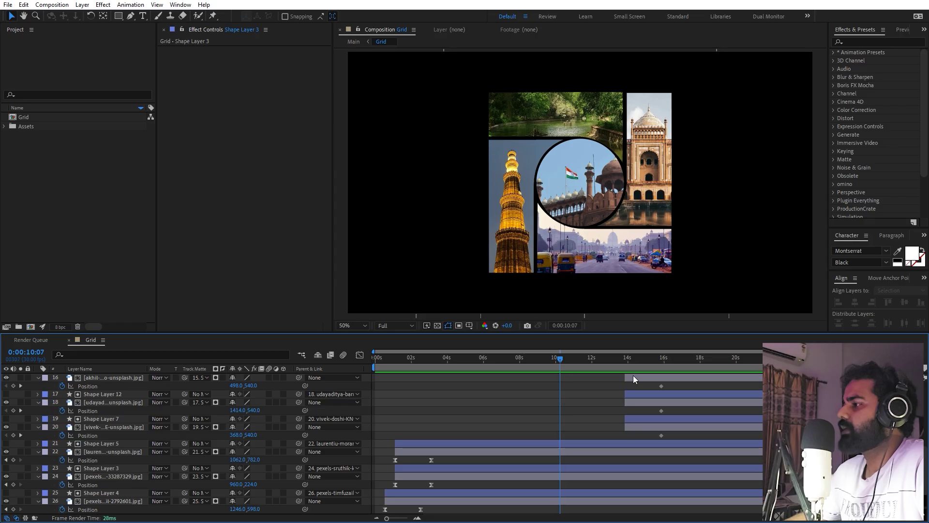
Move layers 5–12 to begin near 0:00:02 and scrub to check the corner photos entering
scroll(632, 402, "up", 5)
scroll(649, 431, "up", 1)
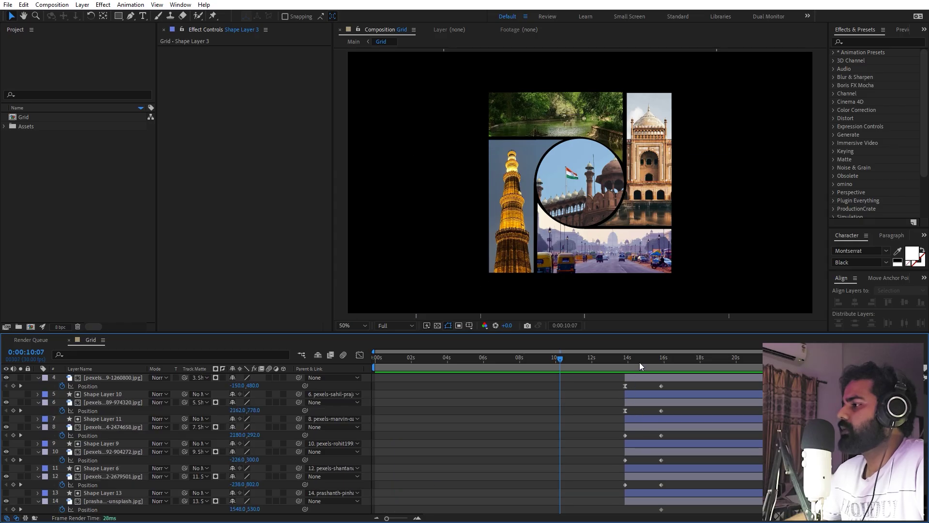
left_click(655, 359)
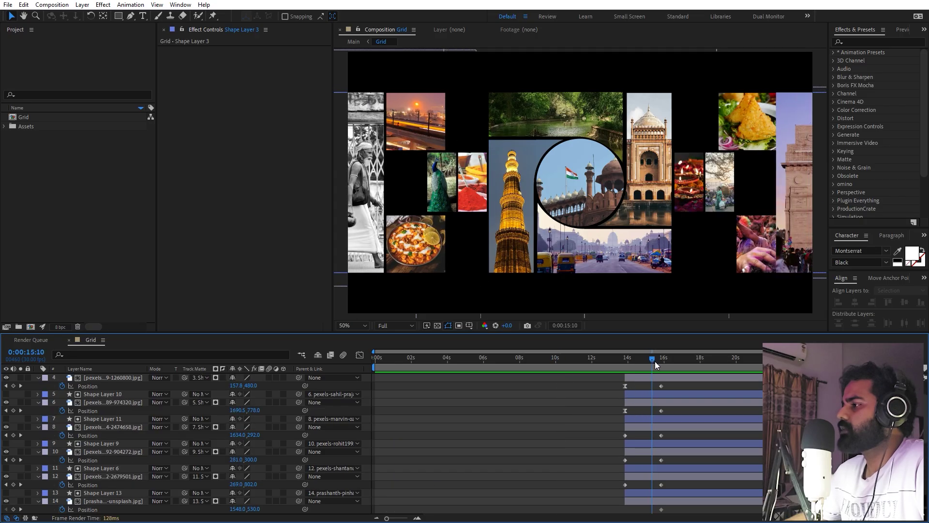
left_click(643, 477)
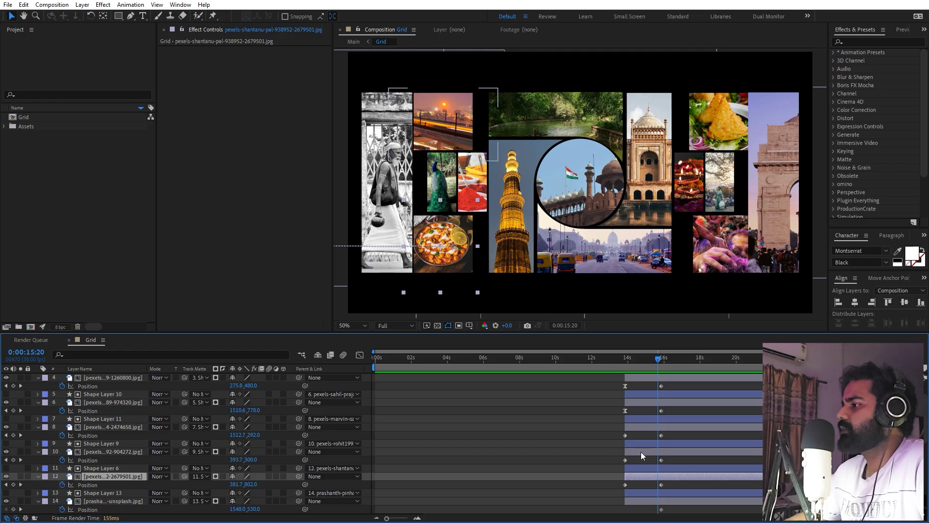
left_click(640, 396, "shift")
left_click_drag(650, 398, 443, 407)
scroll(438, 387, "down", 5)
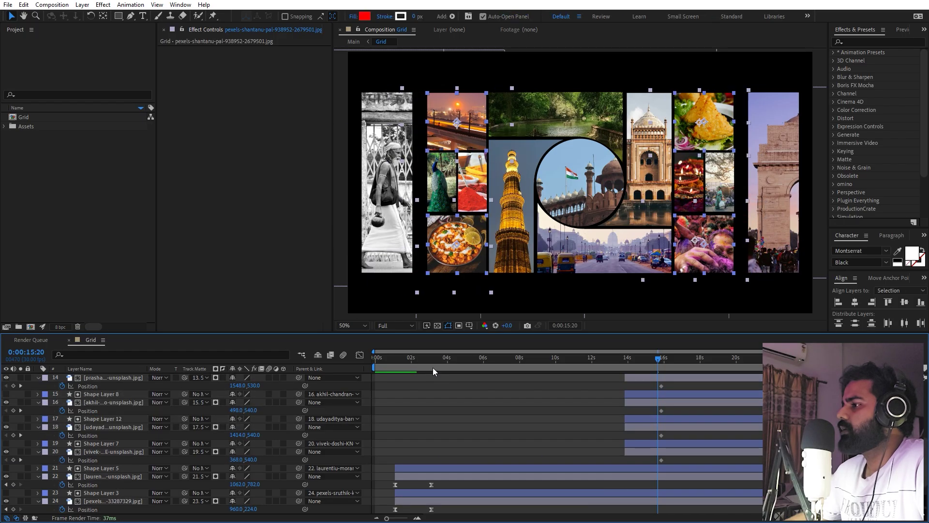
left_click_drag(394, 369, 415, 373)
scroll(434, 404, "up", 5)
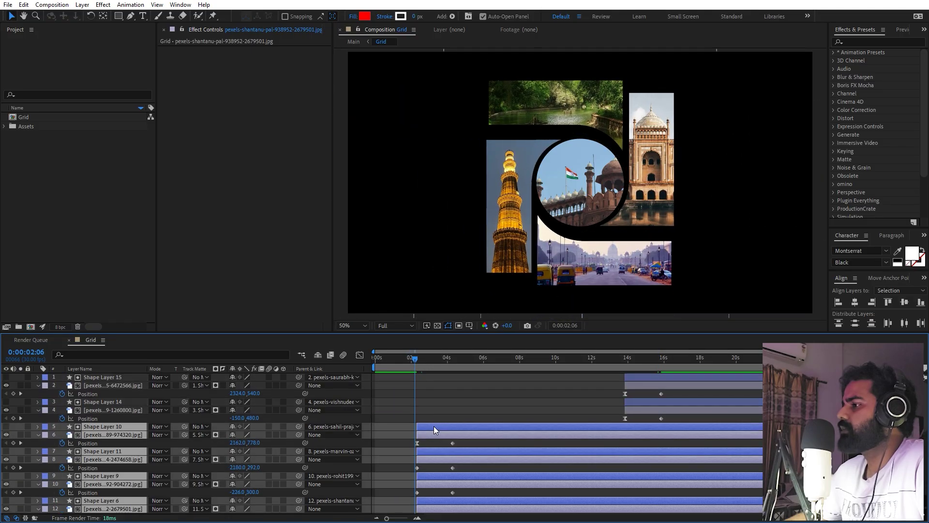
Easy Ease the corner photos' Position keyframes, pull the incoming influence left, and preview from the start
key("space")
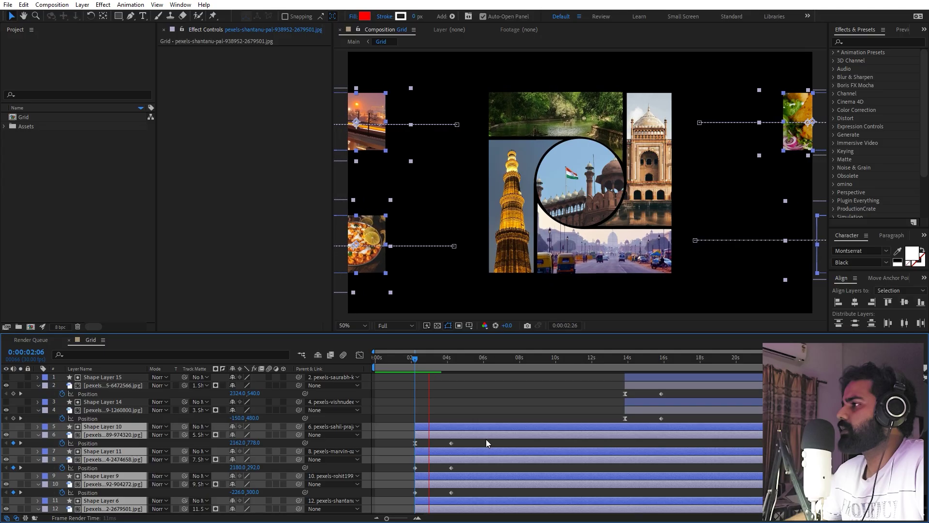
left_click_drag(469, 442, 396, 474)
scroll(396, 479, "down", 3)
key("F9")
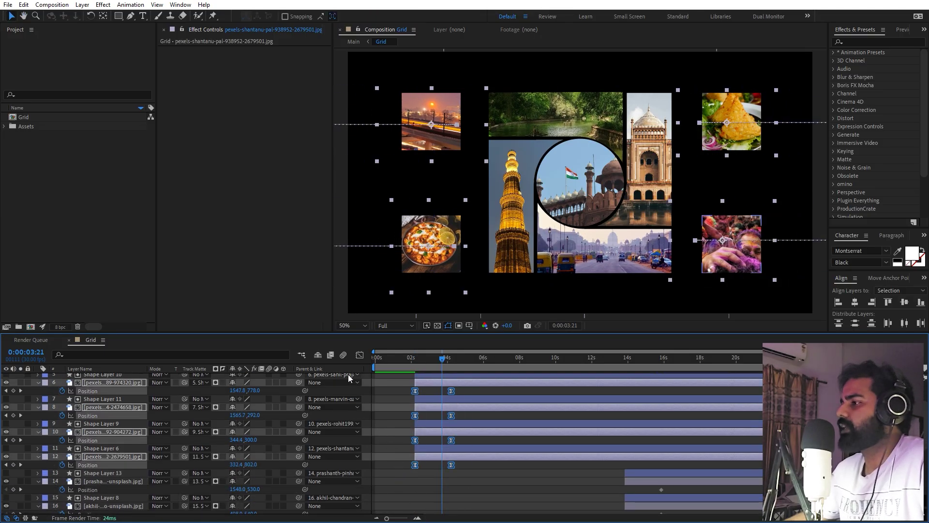
left_click(359, 355)
scroll(519, 464, "up", 4)
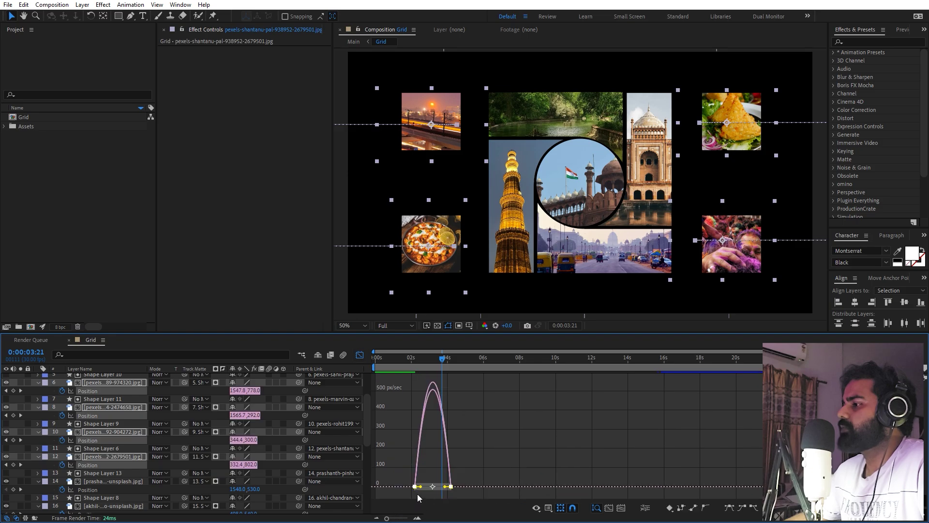
left_click_drag(528, 487, 450, 486)
key("Home")
key("space")
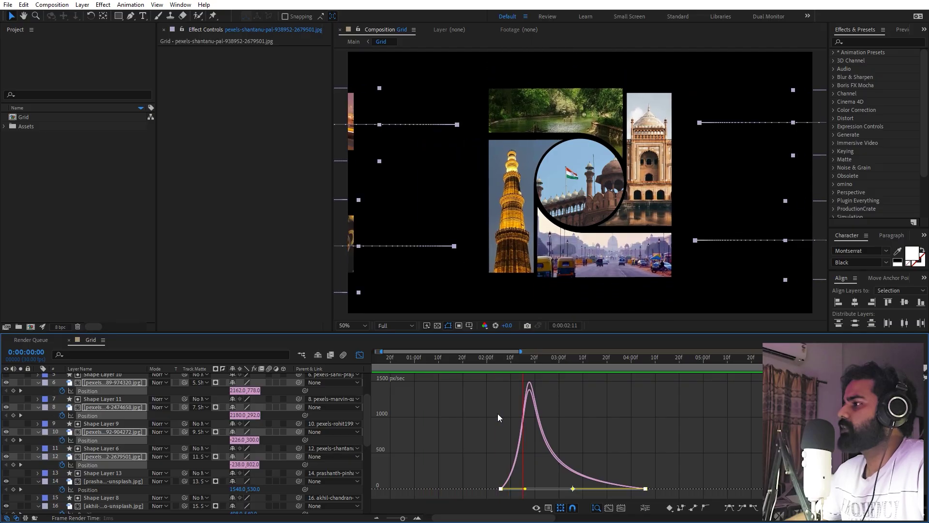
Shift layers 13–20 so their animation starts around 4 seconds
left_click(359, 355)
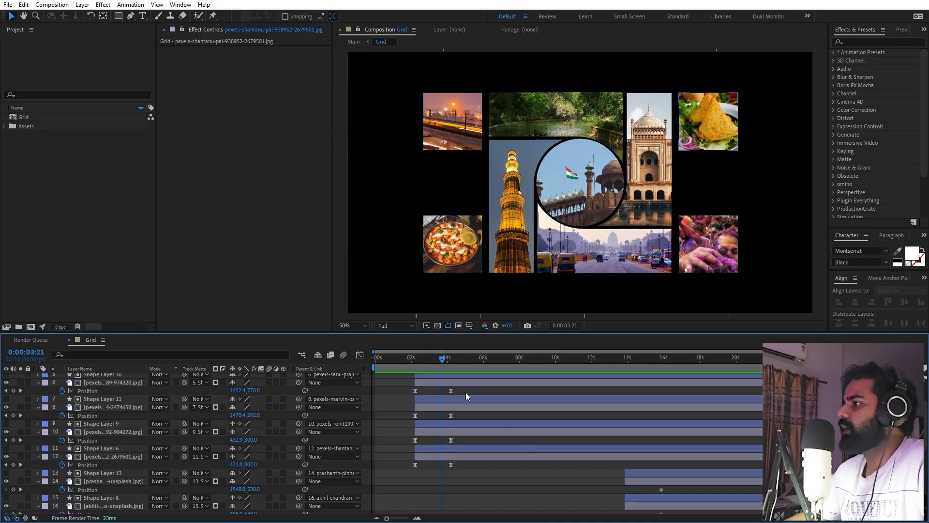
left_click_drag(441, 369, 451, 368)
left_click(563, 455)
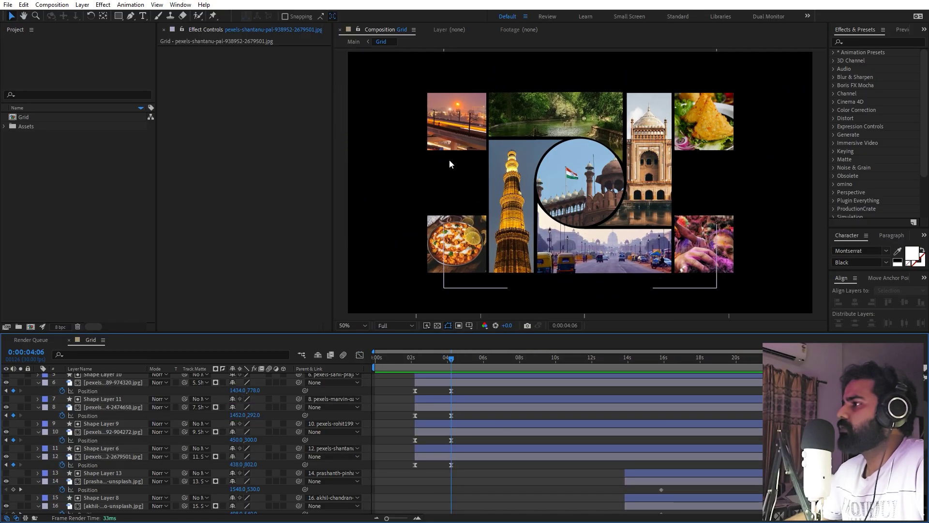
scroll(678, 450, "down", 3)
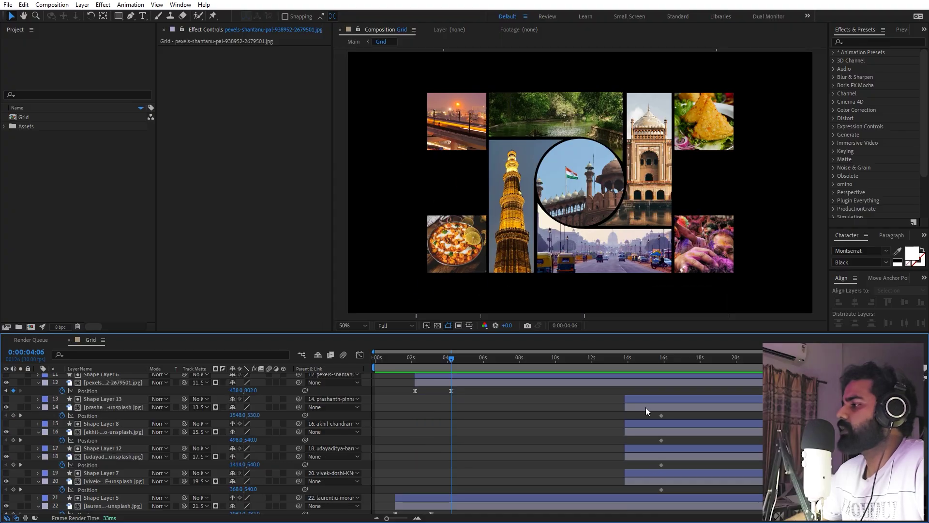
left_click(646, 399)
left_click(644, 478, "shift")
left_click_drag(647, 396, 433, 413)
left_click(482, 184)
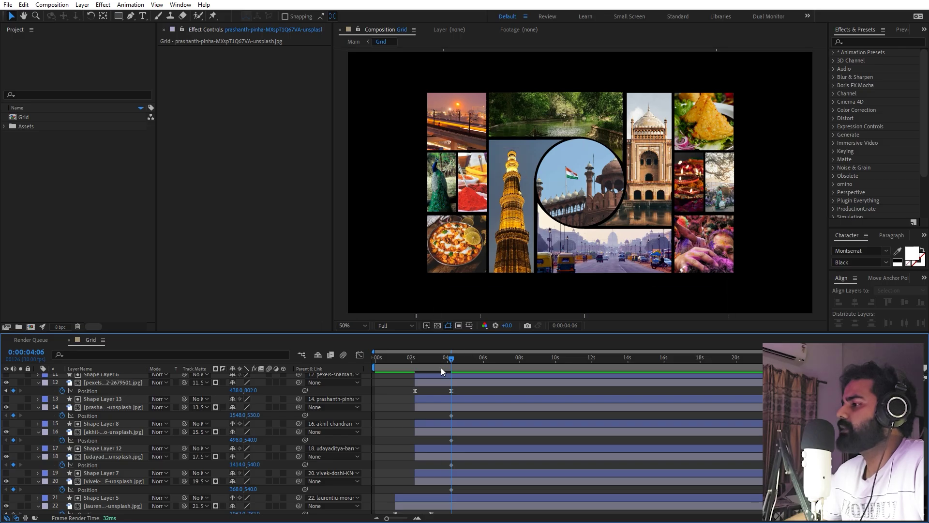
Snap layers 13–20 to start at 0:00:04:06 and raise layer 14's photo as its start position
key("j")
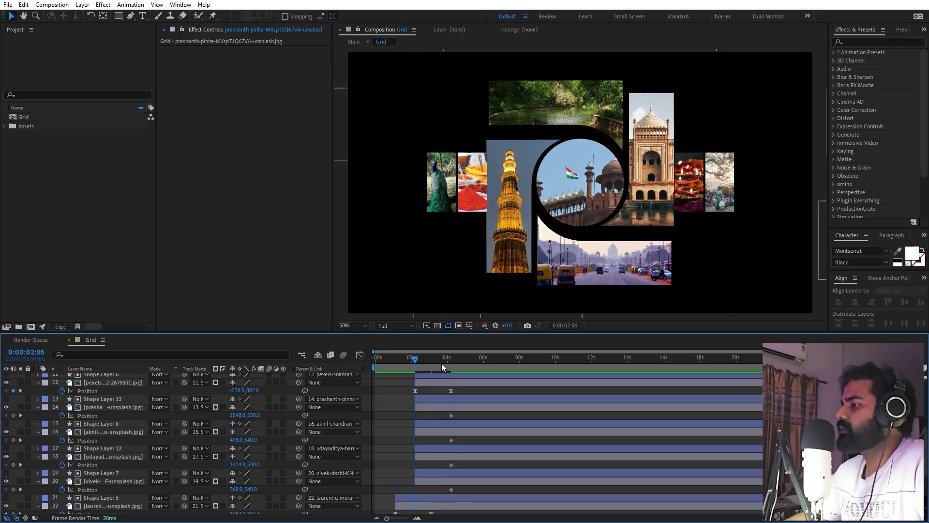
key("k")
left_click(452, 399)
left_click(439, 483, "shift")
left_click_drag(426, 481, 460, 480)
left_click(480, 406)
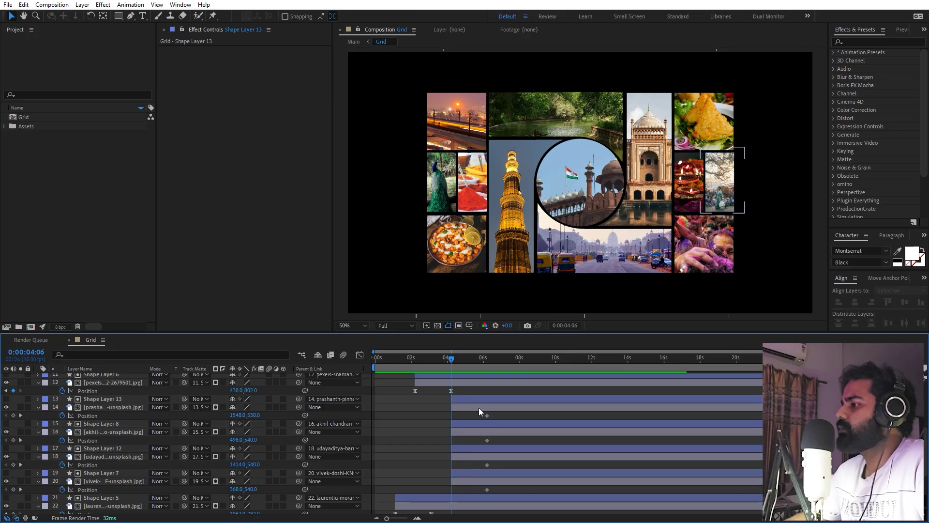
left_click_drag(700, 197, 722, 134)
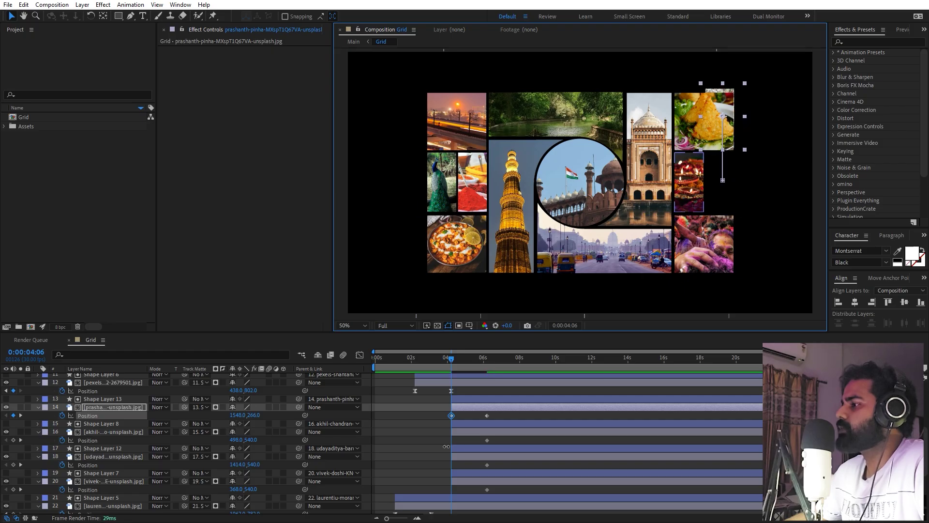
Key start positions: move the red spice photo up, and the diya and peacock photos down
key("F2")
left_click(458, 431)
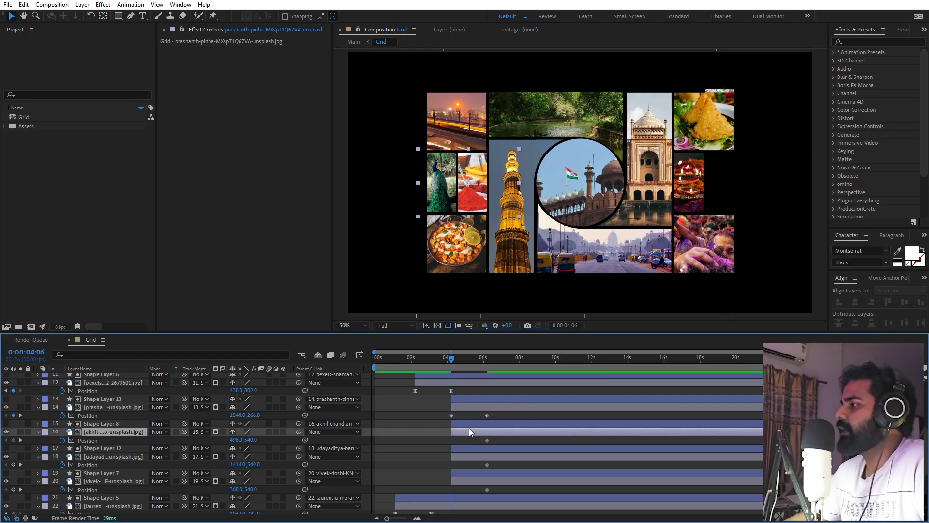
left_click_drag(463, 182, 451, 232)
key("ctrl+z")
left_click_drag(470, 195, 485, 127)
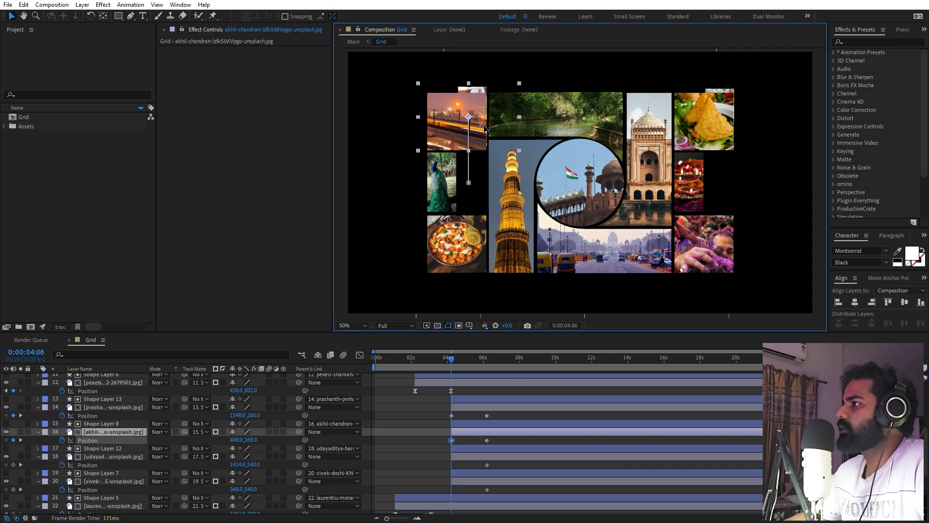
left_click_drag(681, 191, 681, 249)
left_click_drag(446, 191, 448, 258)
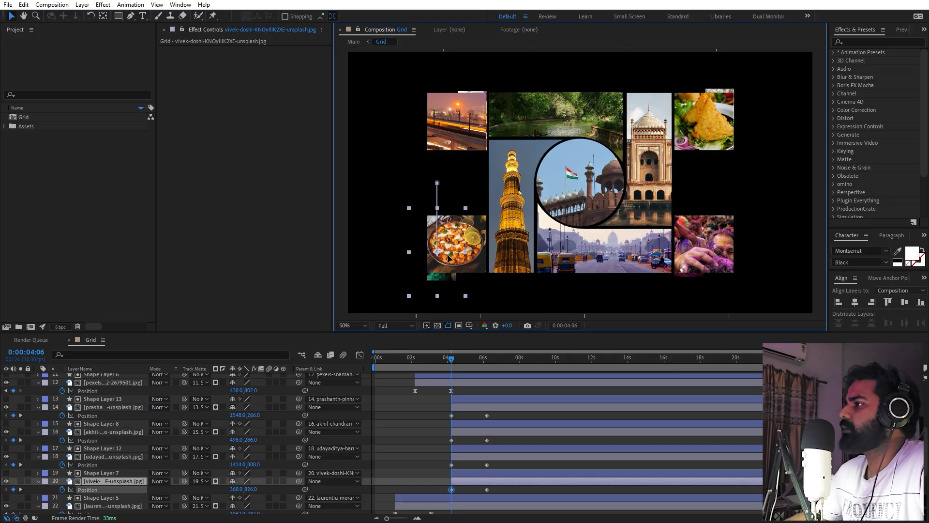
Give the eight new Position keyframes a fast-start ease in the speed graph
left_click_drag(420, 414, 517, 487)
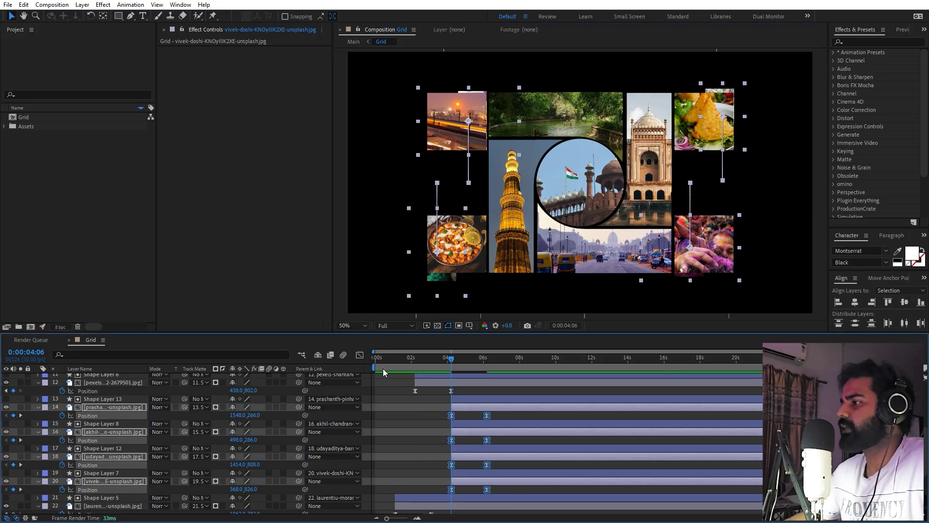
left_click(359, 355)
left_click_drag(570, 436, 459, 487)
left_click(358, 355)
Move the four side photo layers slightly earlier, to about 0:00:03:11, and preview the animation
mouse_move(454, 362)
left_mouse_down()
mouse_move(388, 370)
mouse_move(440, 373)
left_mouse_up()
left_click(467, 398)
left_click(468, 424, "ctrl")
left_click(467, 449, "ctrl")
left_click(464, 474, "ctrl")
left_click_drag(478, 398, 474, 397)
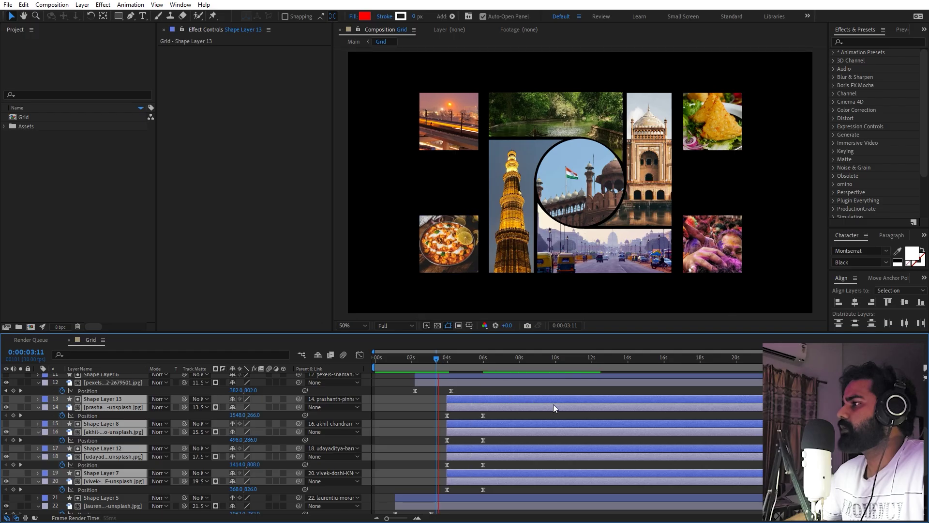
key("space")
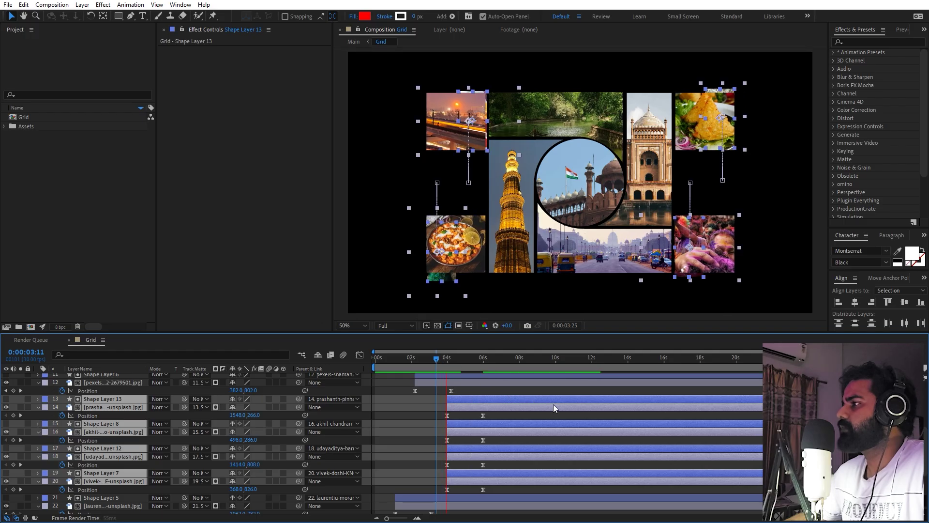
left_click(449, 364)
key("Page_Up")
key("Page_Up")
key("Page_Up")
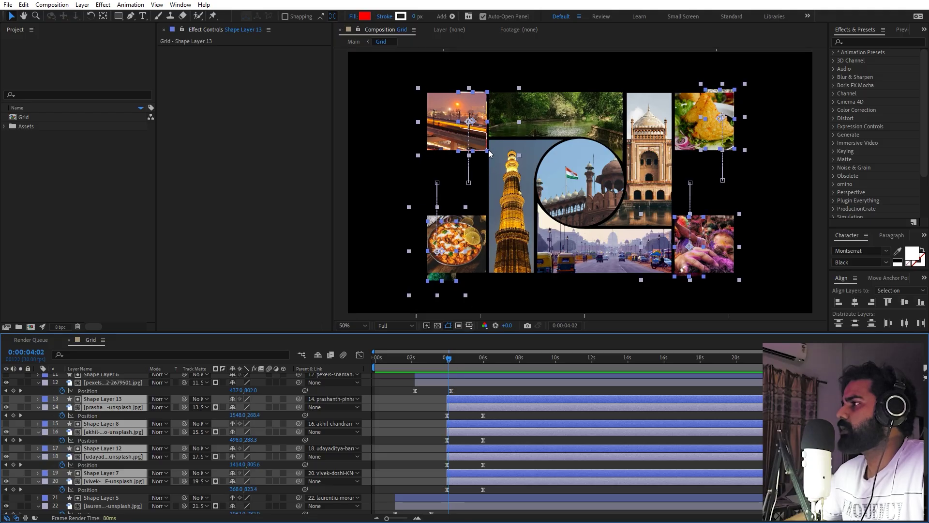
Easy Ease the Position keyframes of layers 2 and 4 and sharpen their speed curve into an early peak
key("space")
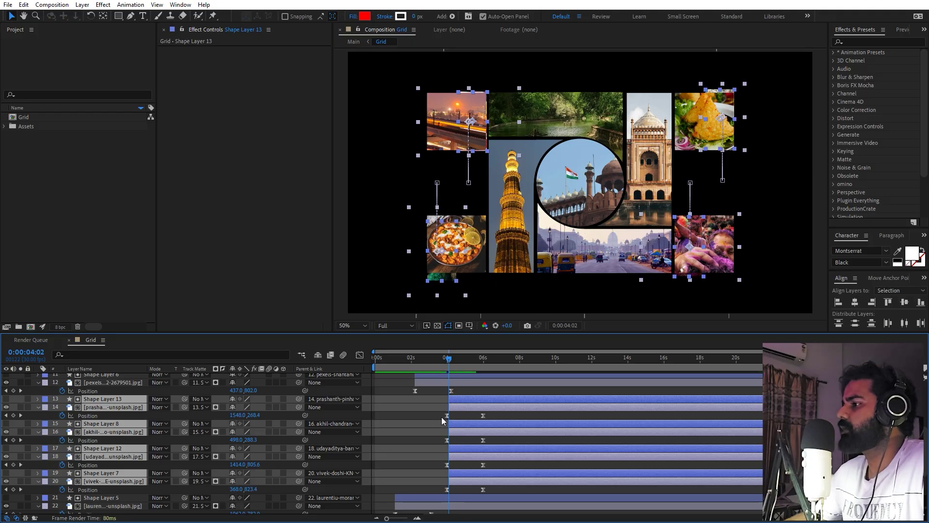
left_click(426, 414)
scroll(426, 414, "up", 5)
scroll(431, 438, "up", 2)
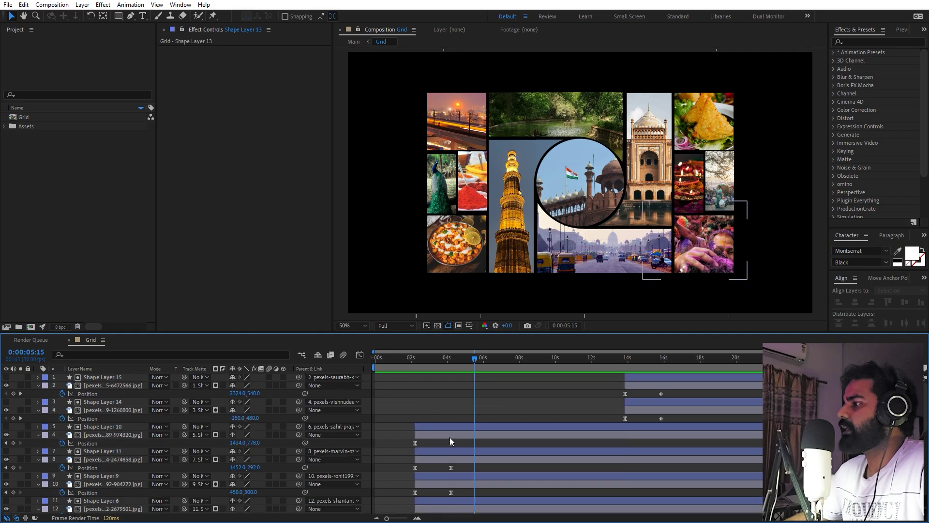
left_click_drag(672, 390, 608, 419)
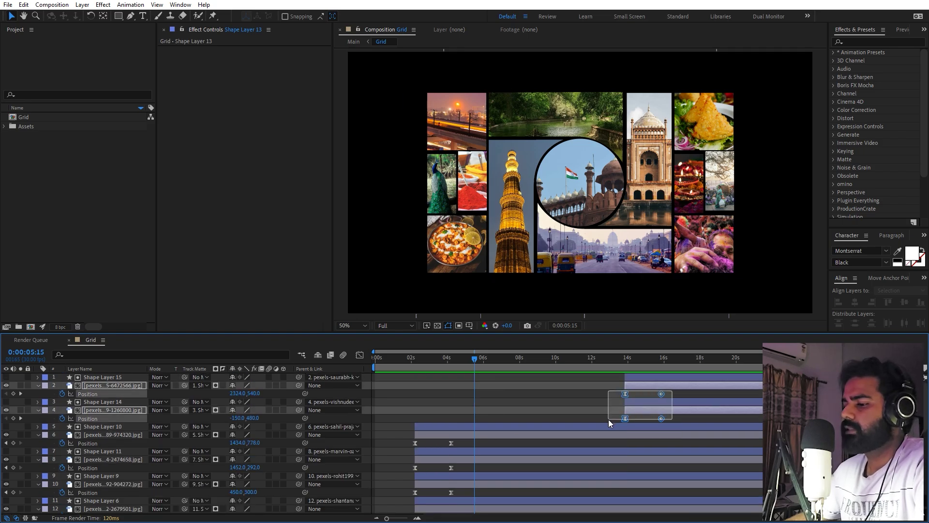
key("F9")
key("shift+F3")
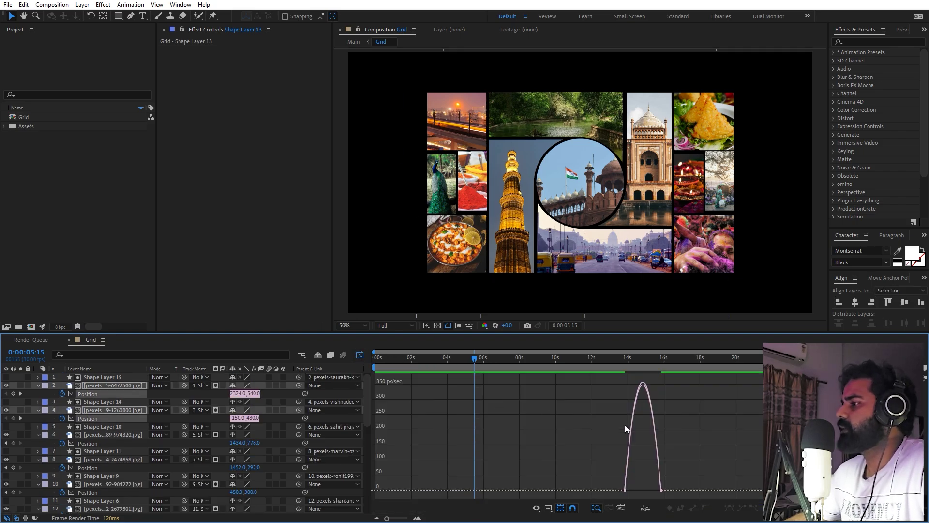
left_click_drag(569, 444, 750, 497)
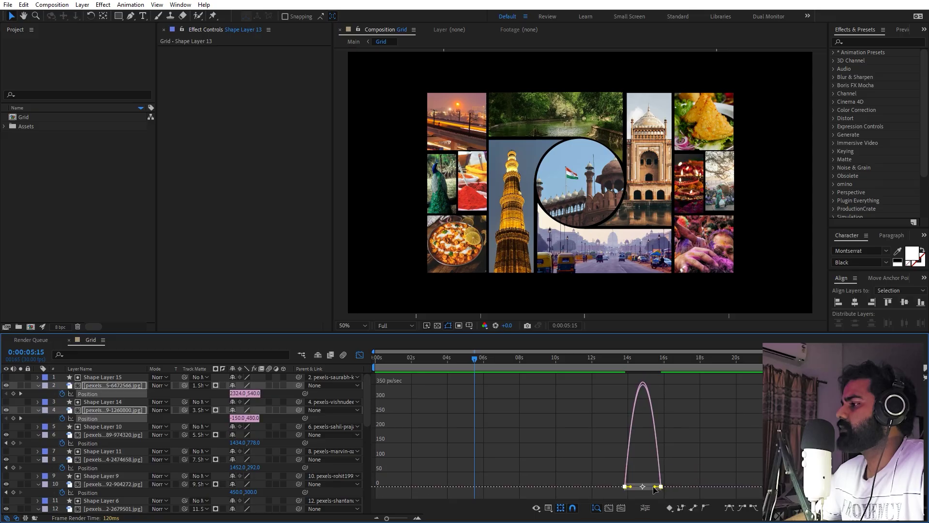
left_click_drag(636, 488, 617, 483)
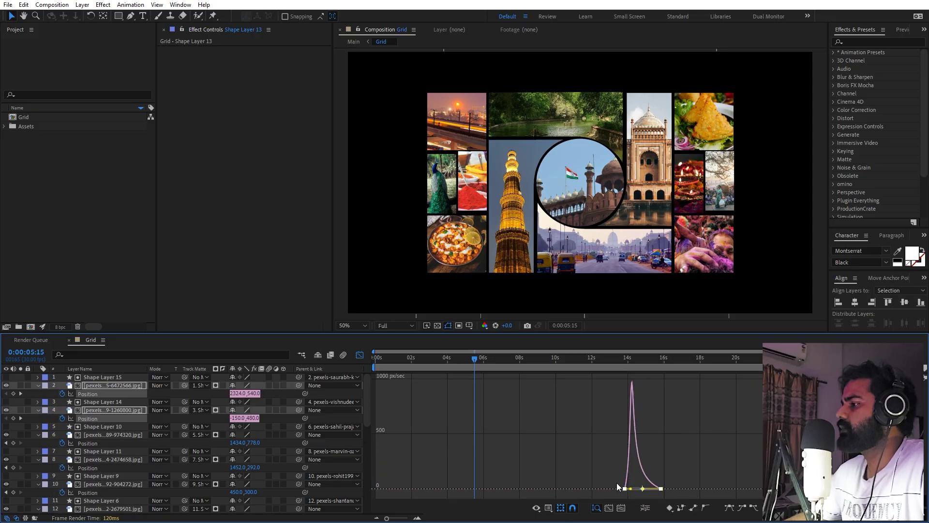
Drag layers 1–4 earlier so the tall end photos arrive around 4 seconds, then preview
left_click(360, 355)
key("space")
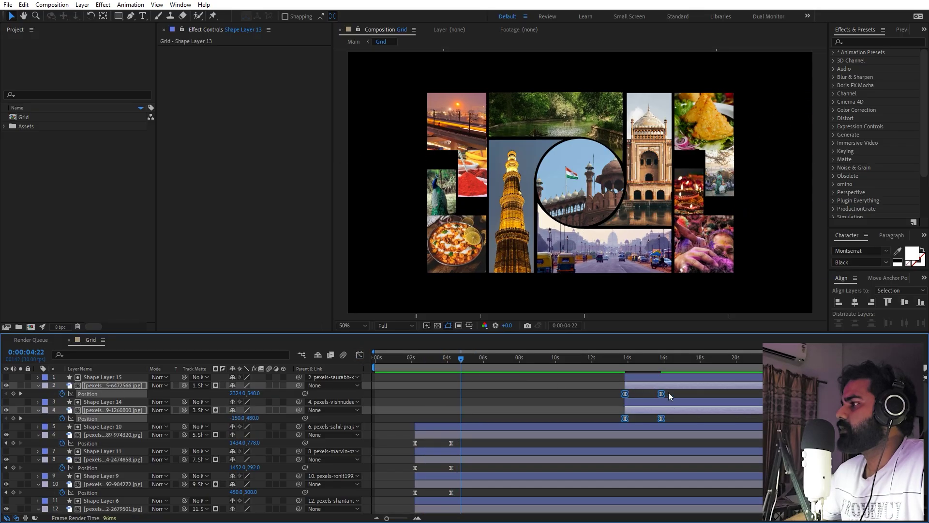
left_click(651, 379, "shift")
left_click_drag(661, 379, 431, 365)
key("space")
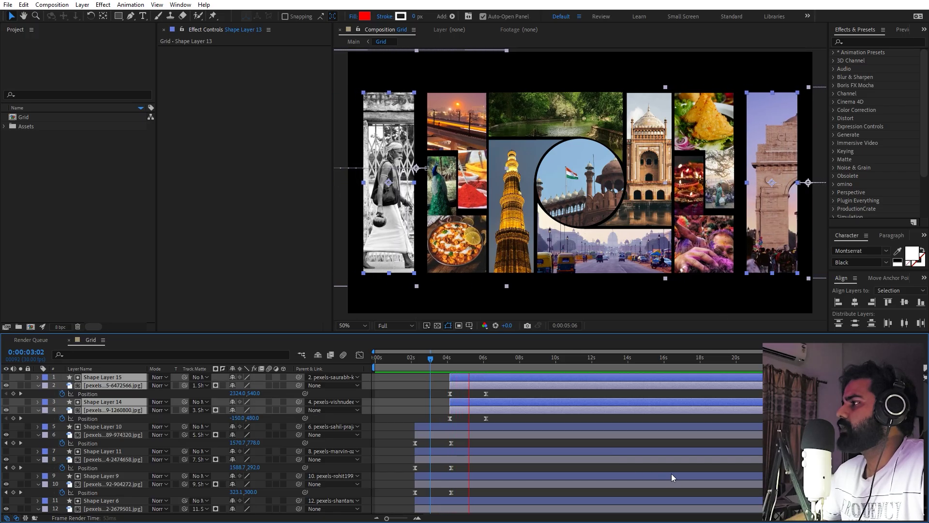
left_click(553, 271)
Create a new 1920×1080 composition named Main
left_click(46, 5)
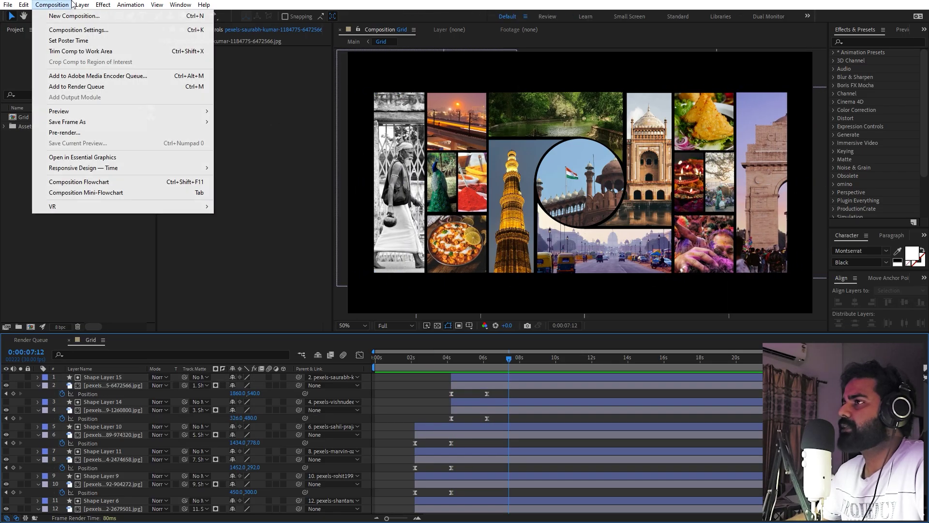
left_click(74, 16)
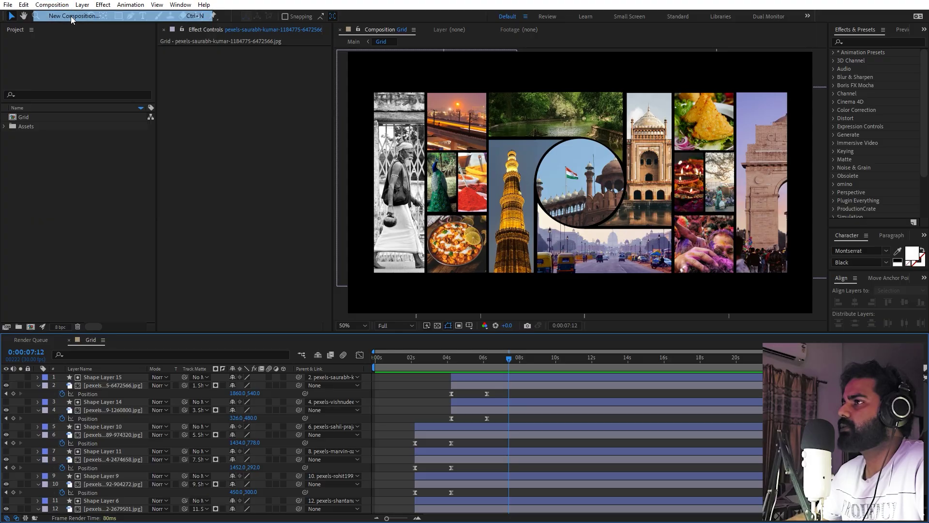
type("Main")
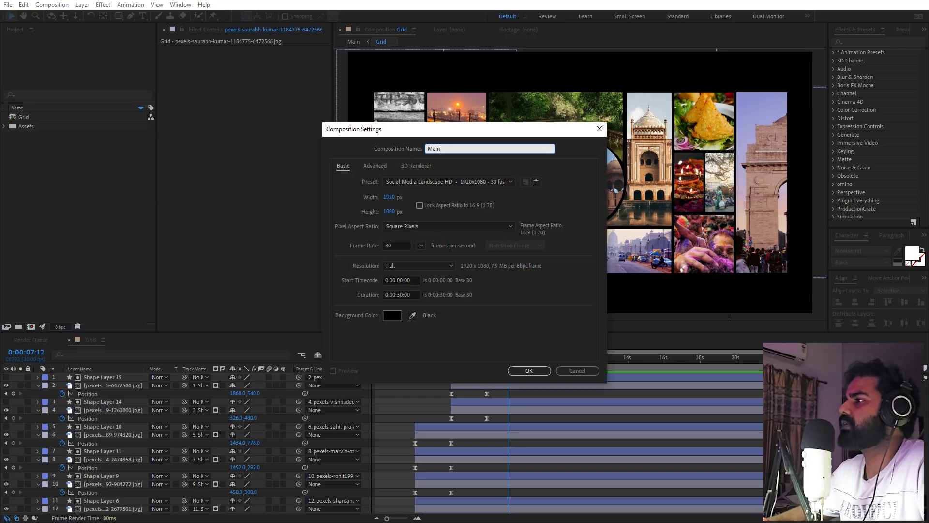
left_click(525, 368)
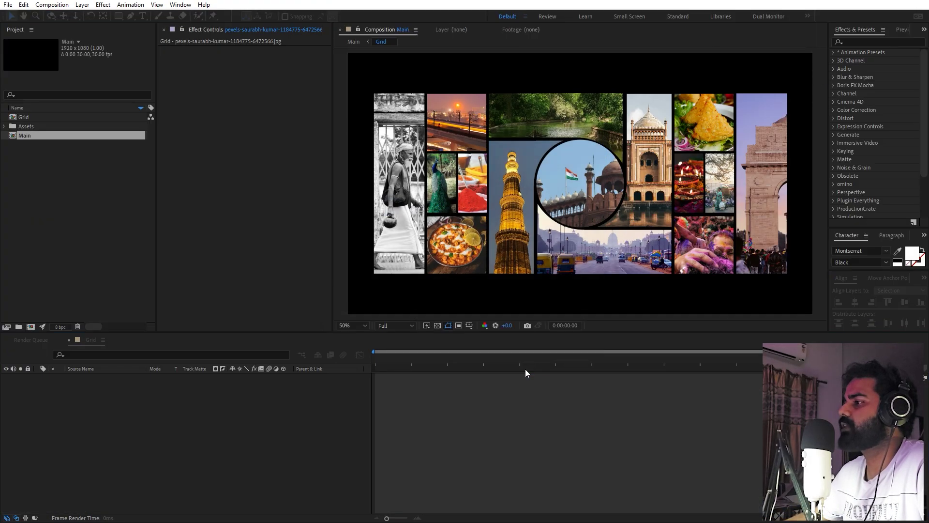
Add a full-frame near-white pale yellow solid layer as the Main background
right_click(243, 447)
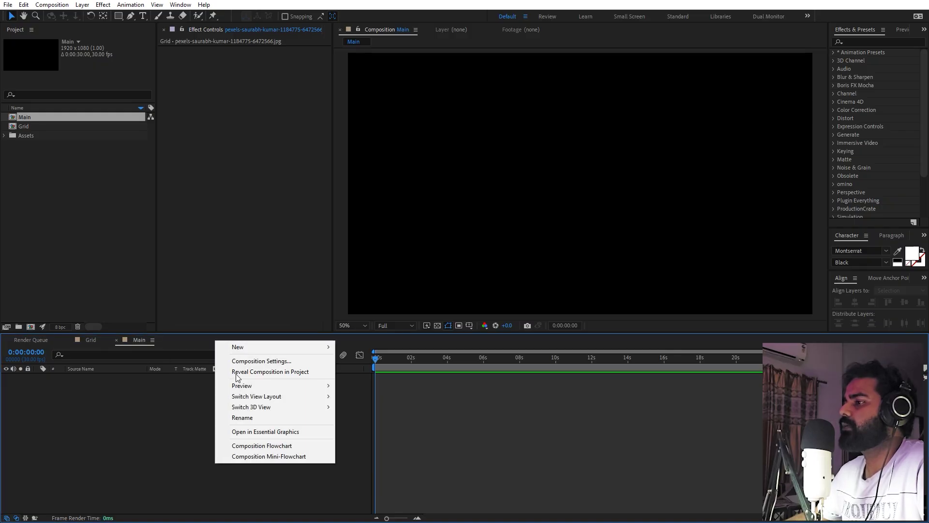
mouse_move(248, 347)
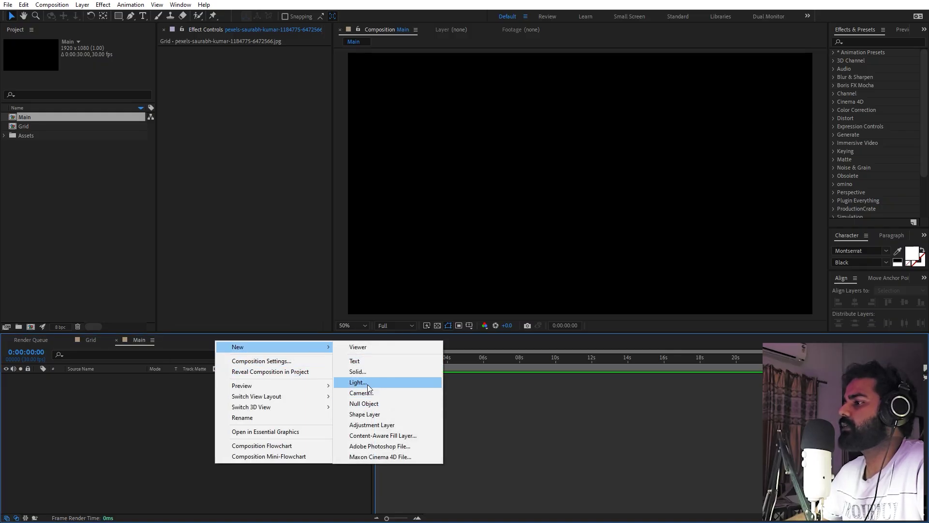
left_click(358, 372)
left_click(457, 318)
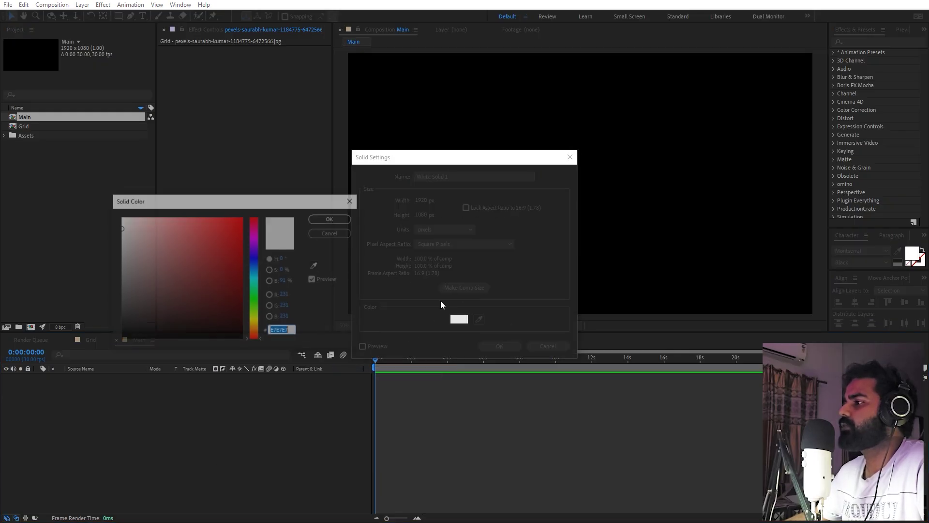
left_click_drag(254, 334, 254, 319)
left_click_drag(147, 246, 129, 216)
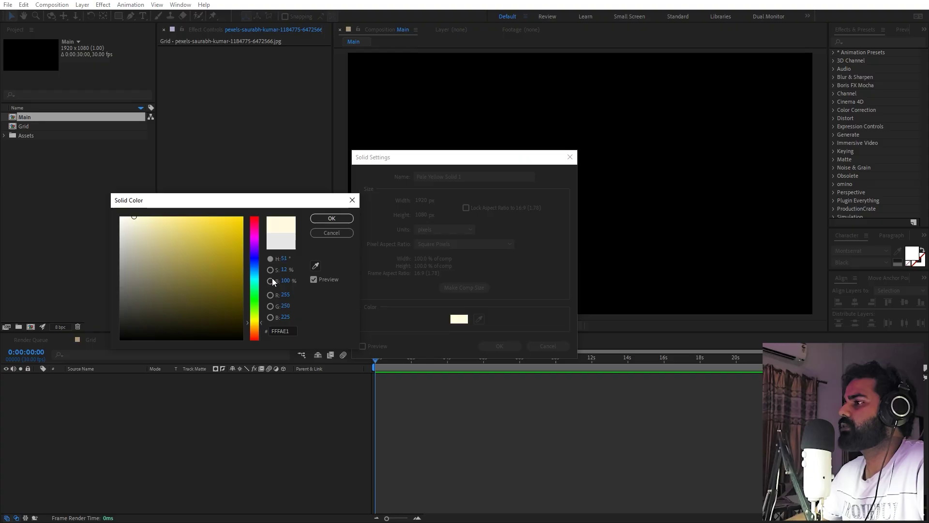
left_click(317, 221)
left_click(503, 347)
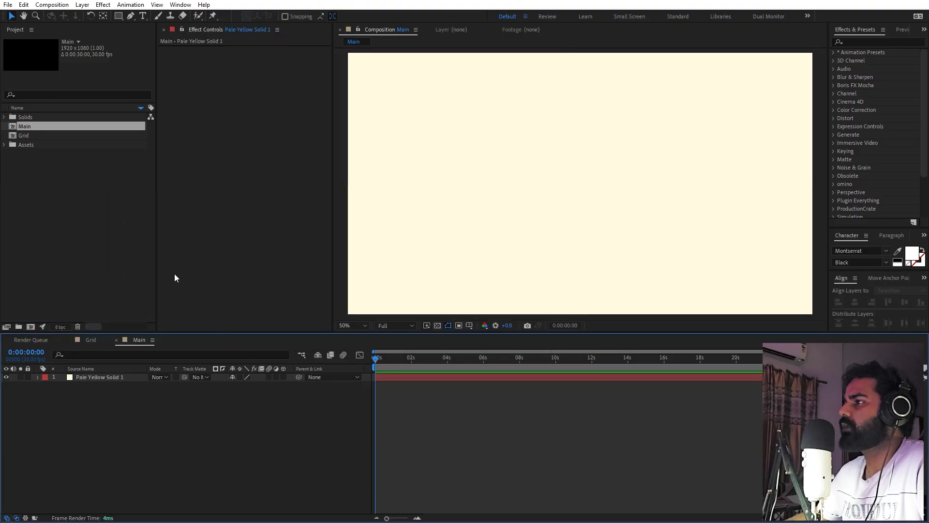
Place the Grid comp into Main and set a 100% Scale keyframe at about six seconds
left_click_drag(26, 136, 127, 393)
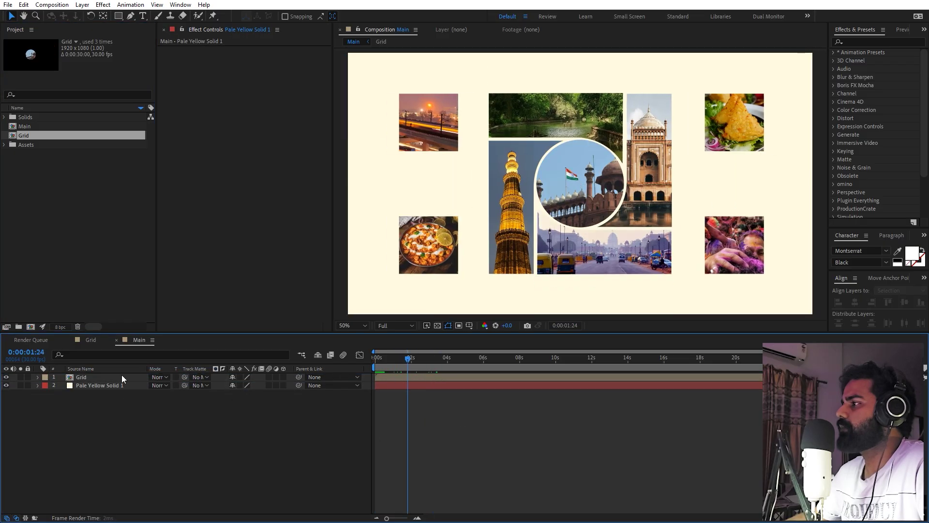
left_click(92, 378)
key("s")
left_click(62, 385)
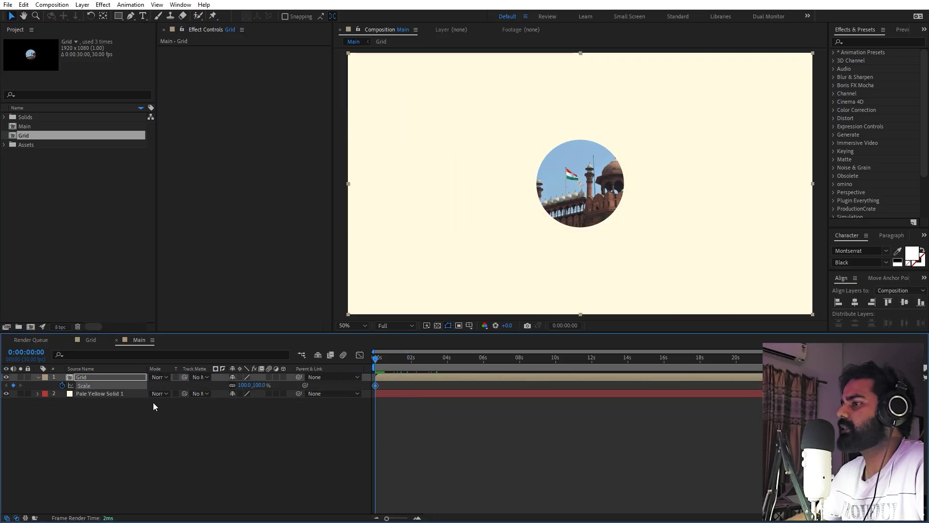
left_click_drag(396, 368, 482, 368)
left_click_drag(376, 385, 472, 383)
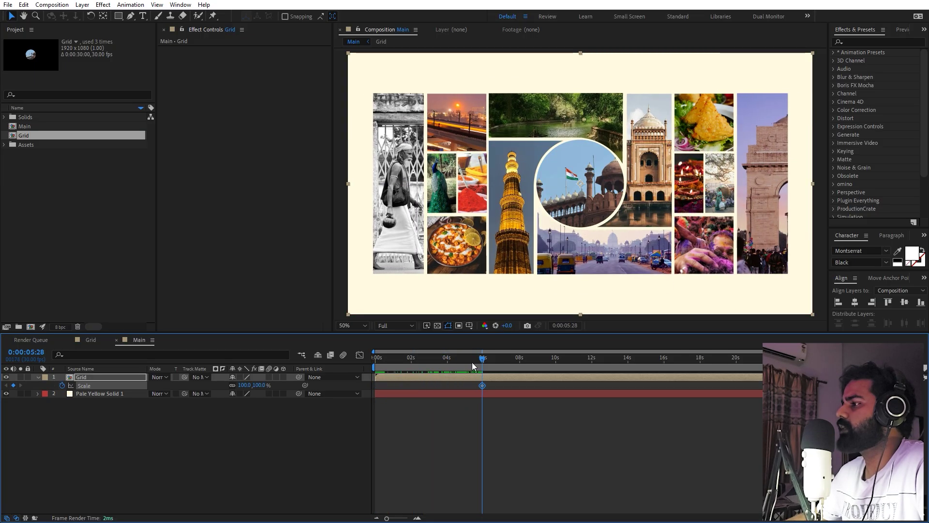
Set Grid's scale to 175.8% at the start, Easy Ease the keyframes, and preview
key("Home")
left_click_drag(245, 385, 509, 387)
key("F9")
left_click(446, 447)
key("space")
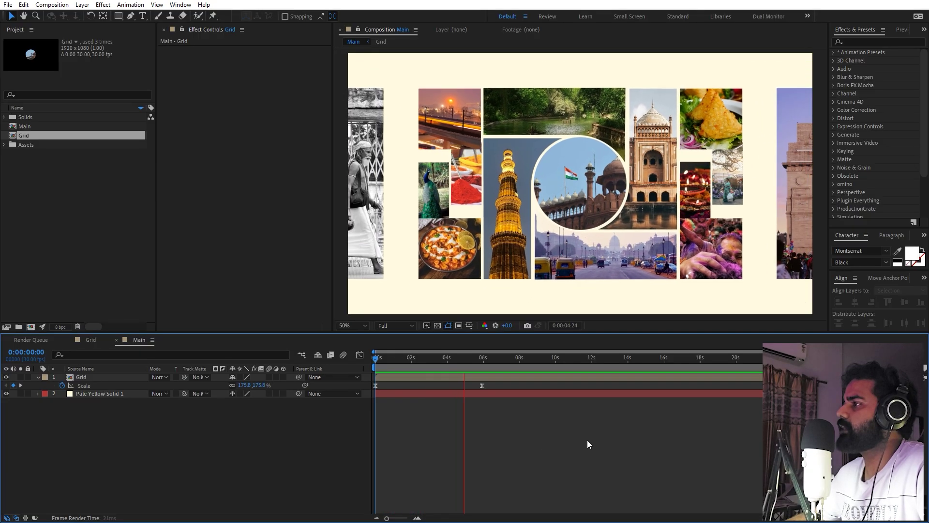
left_click(480, 367)
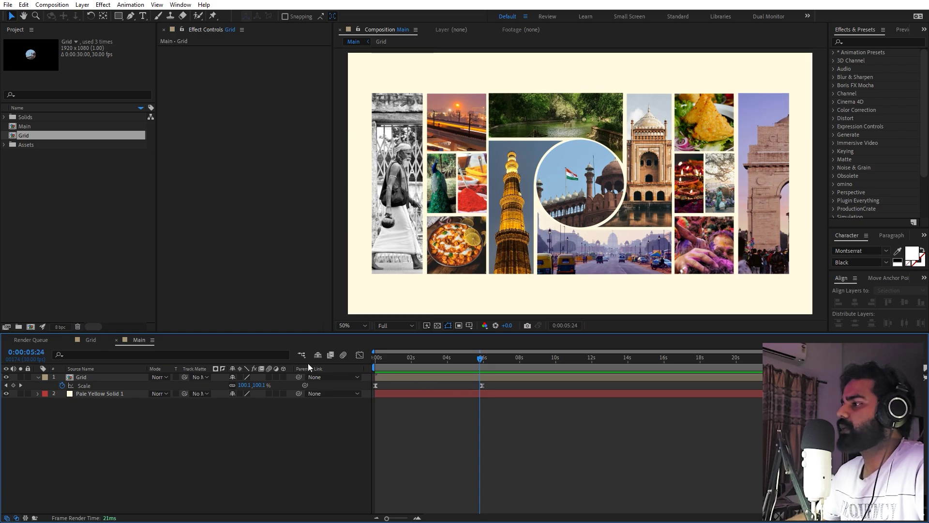
left_click(101, 378)
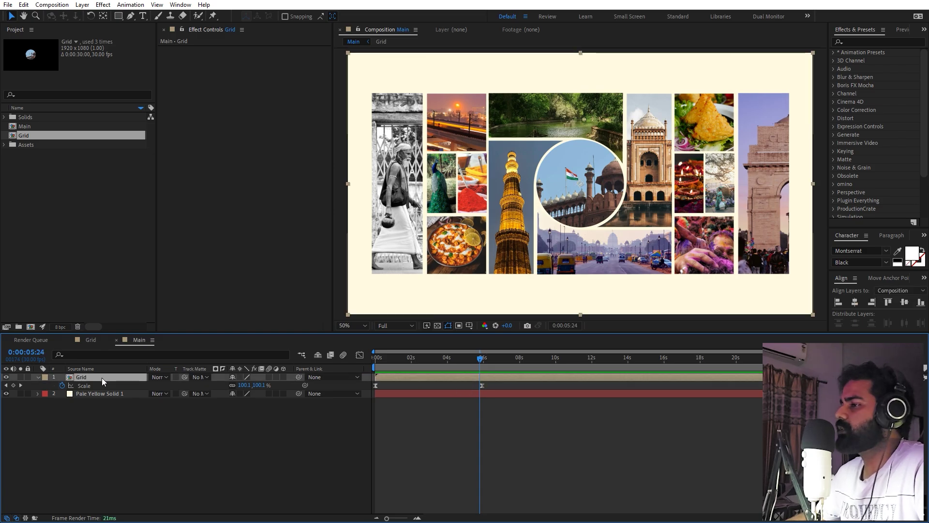
Duplicate the Grid layer and fill the lower copy with black
key("ctrl+d")
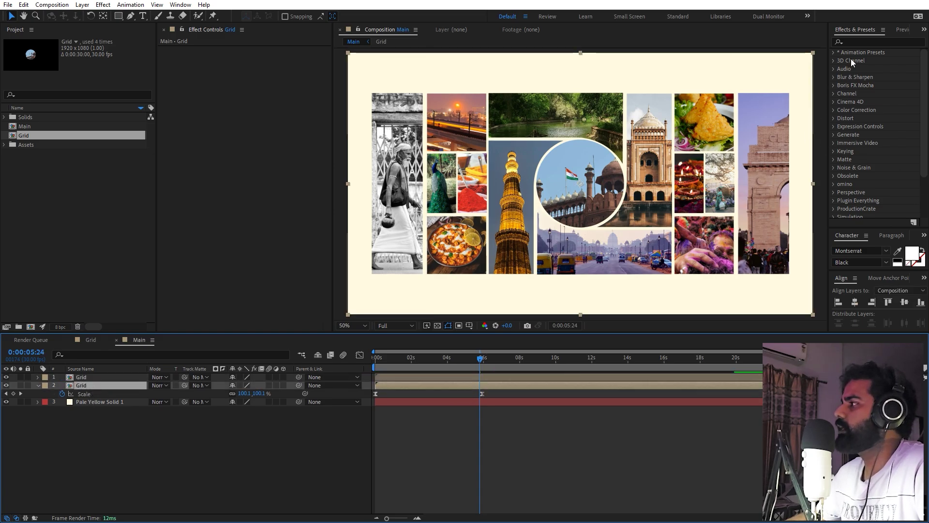
left_click(866, 42)
type("fill")
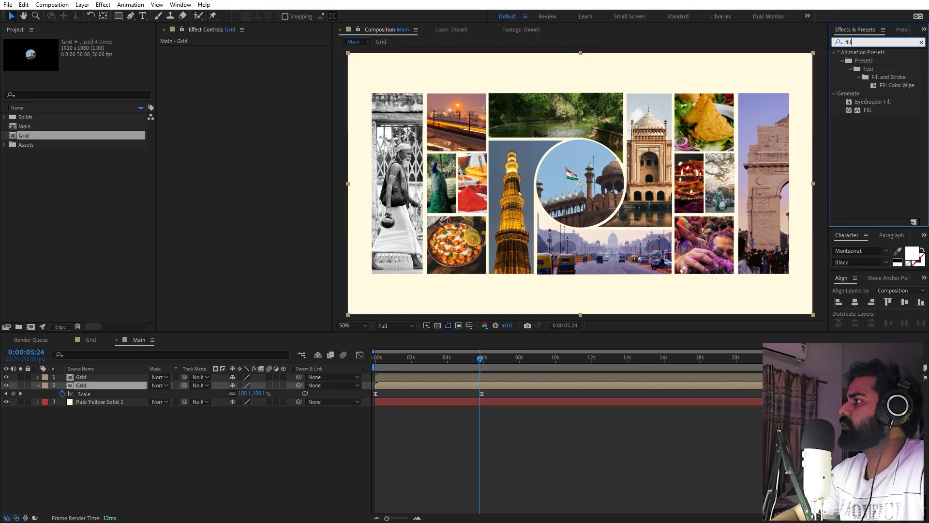
left_click_drag(867, 110, 117, 385)
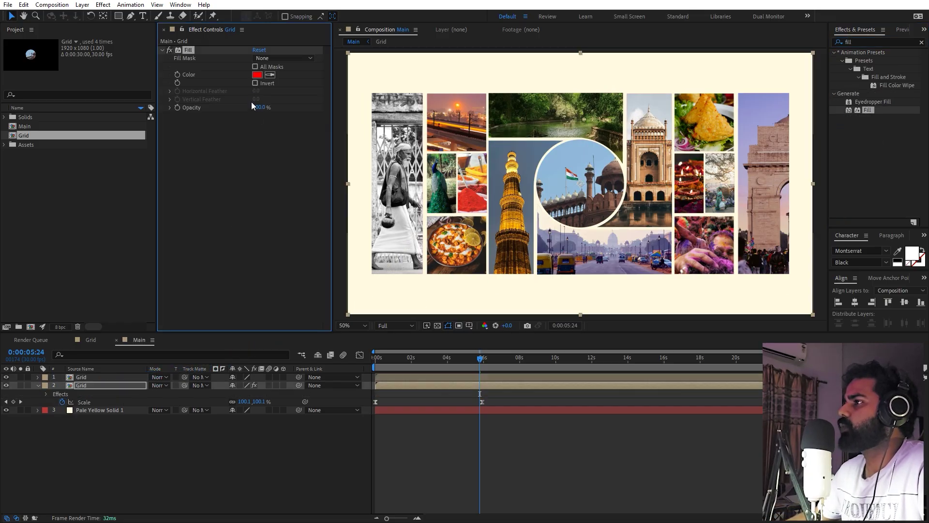
left_click(256, 75)
left_click(127, 336)
left_click(326, 216)
Apply CC Radial Blur to the black copy with Fading Zoom type and amount 50
left_click(867, 43)
type("cc rad")
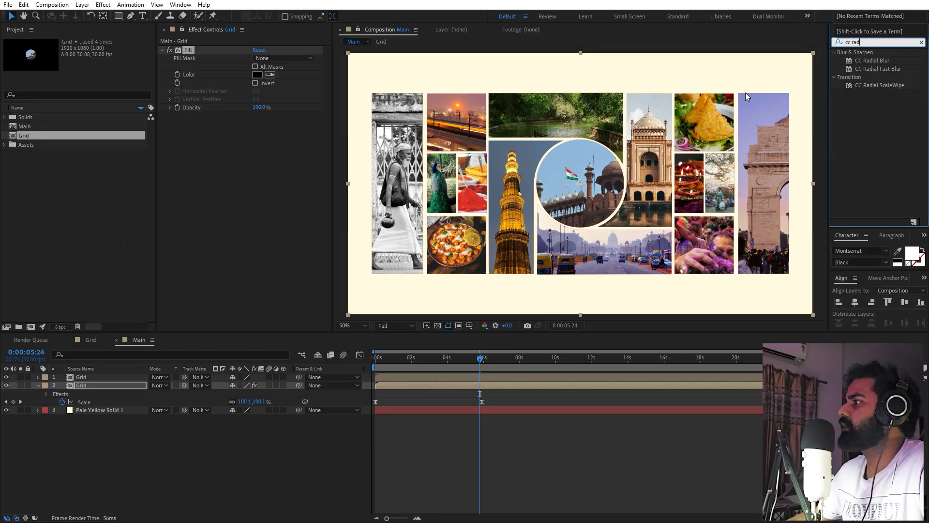
left_click_drag(894, 61, 116, 385)
left_click(292, 126)
left_click(290, 143)
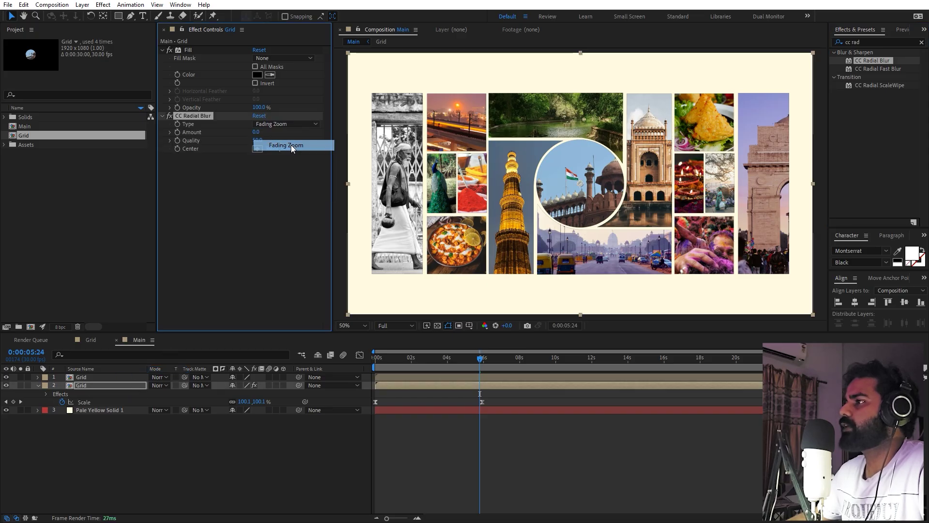
left_click_drag(265, 132, 261, 135)
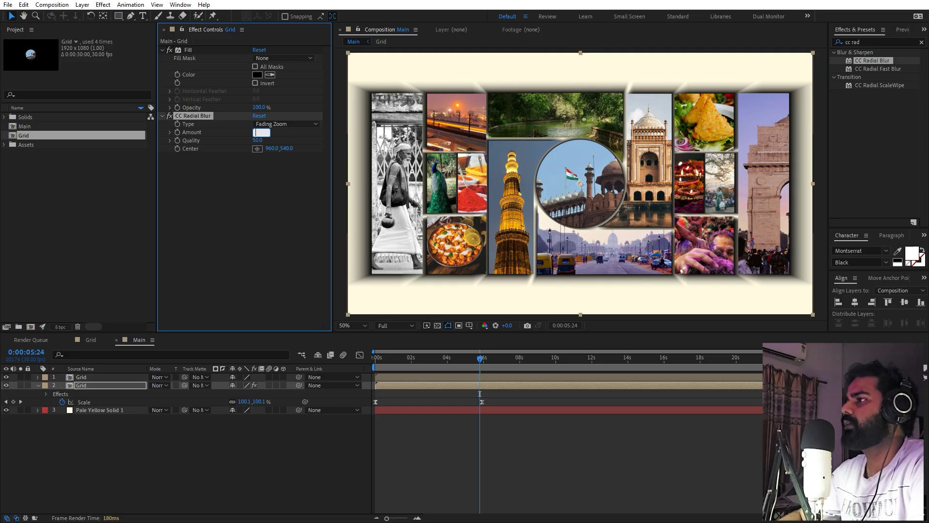
key("Return")
Position the radial blur centre just above the composition frame, then return the viewer to 50%
key("comma")
key("comma")
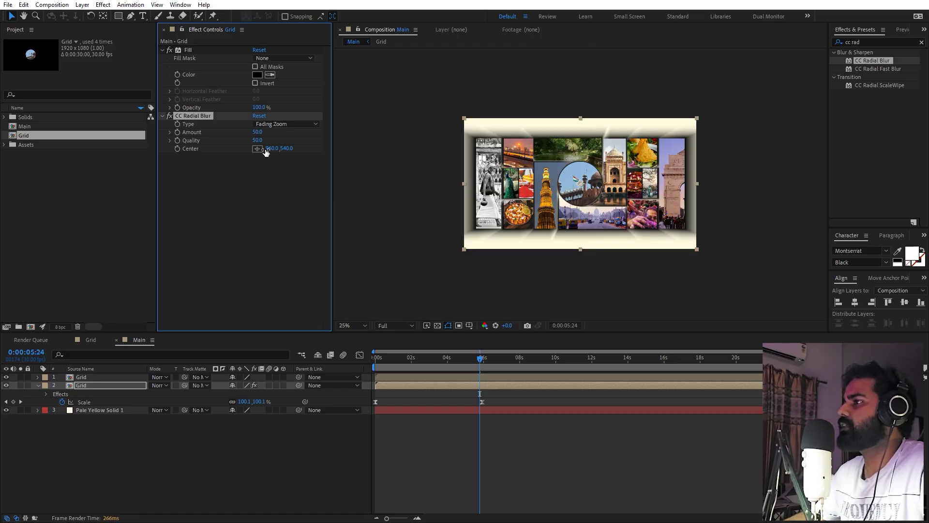
left_click(574, 98)
left_click(581, 89)
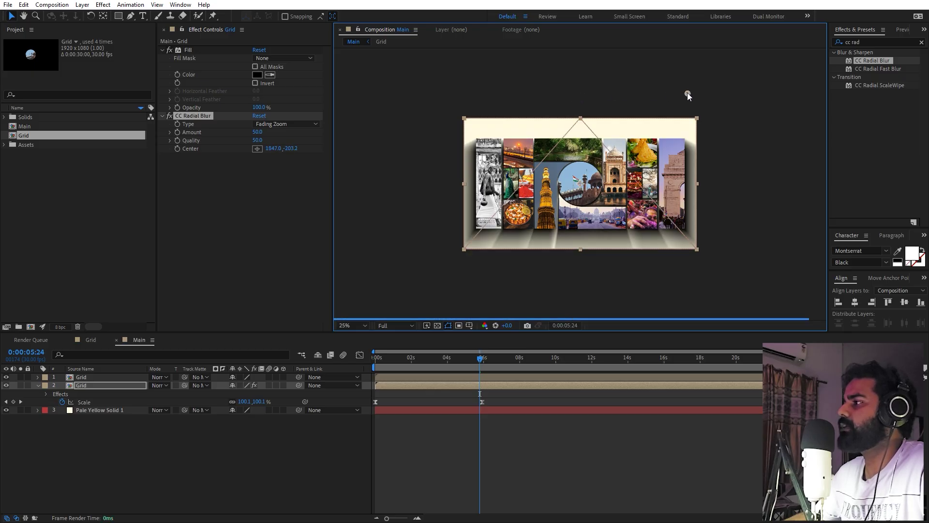
left_click(581, 91)
left_click(580, 90)
left_click(353, 325)
left_click(351, 345)
Lower the shadow layer's opacity to about 44% and reduce its blur amount to 20
left_click(114, 388)
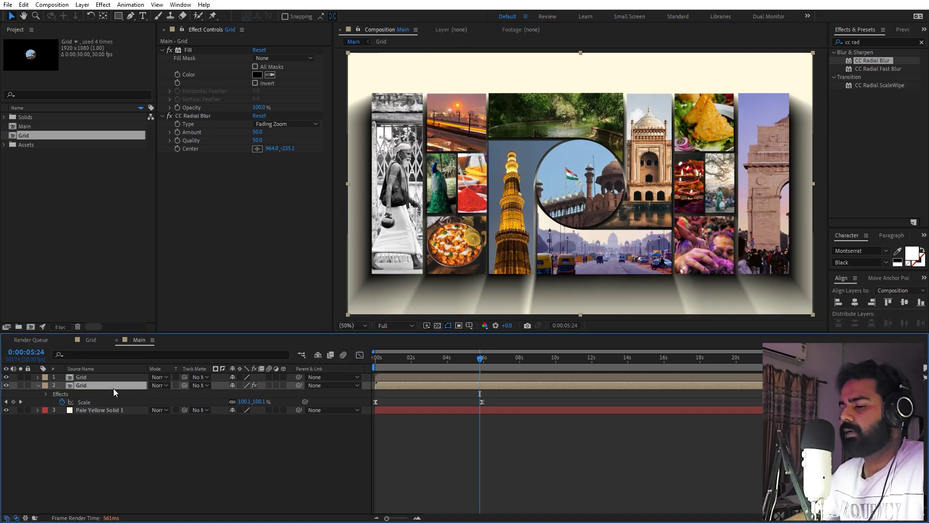
key("t")
left_click(234, 393)
type("80")
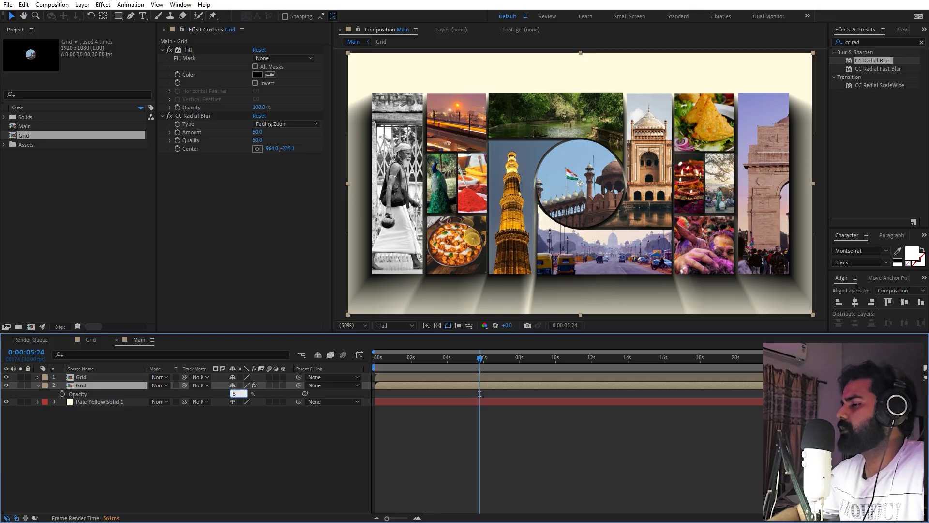
key("Return")
left_click_drag(235, 393, 212, 396)
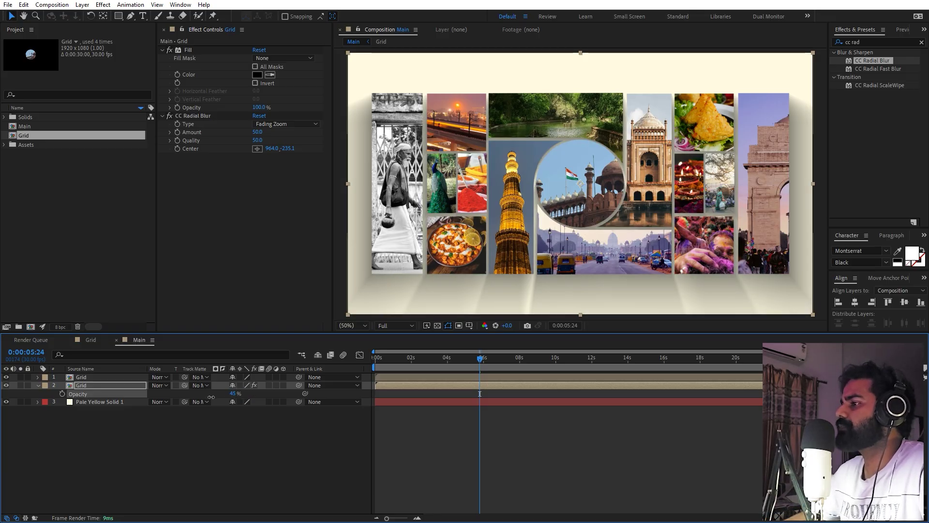
key("F2")
left_click_drag(254, 136, 242, 134)
left_click(465, 440)
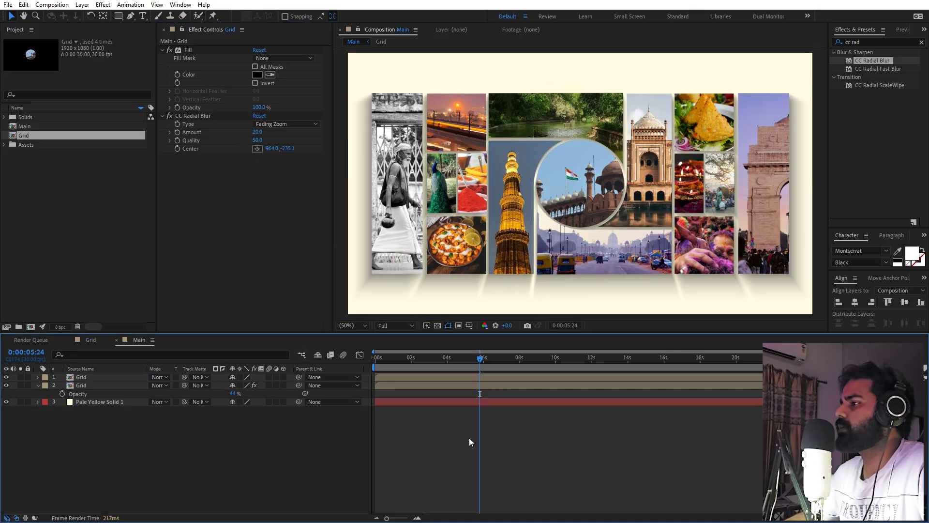
key("Home")
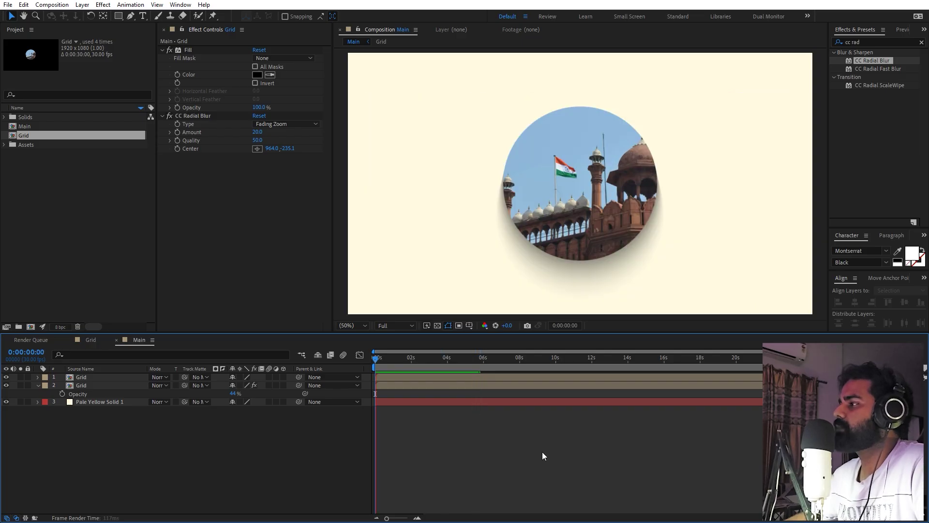
key("space")
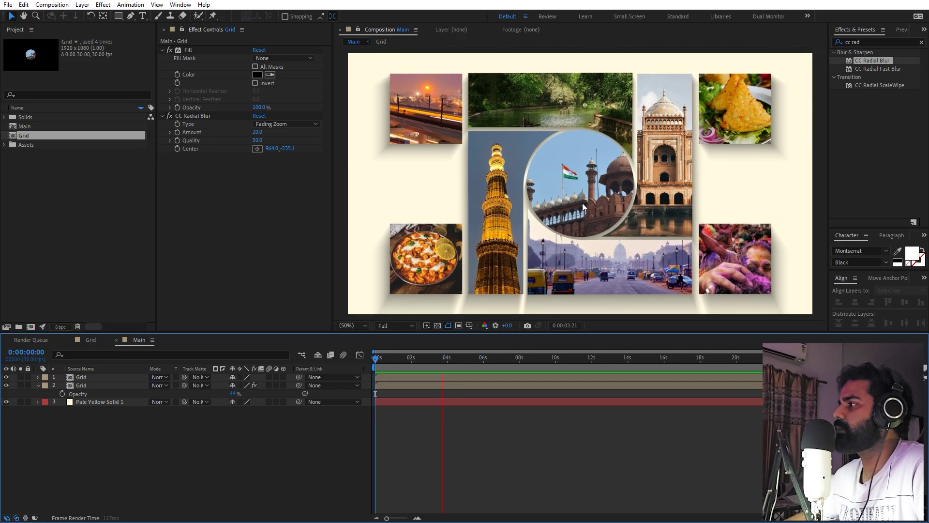
key("space")
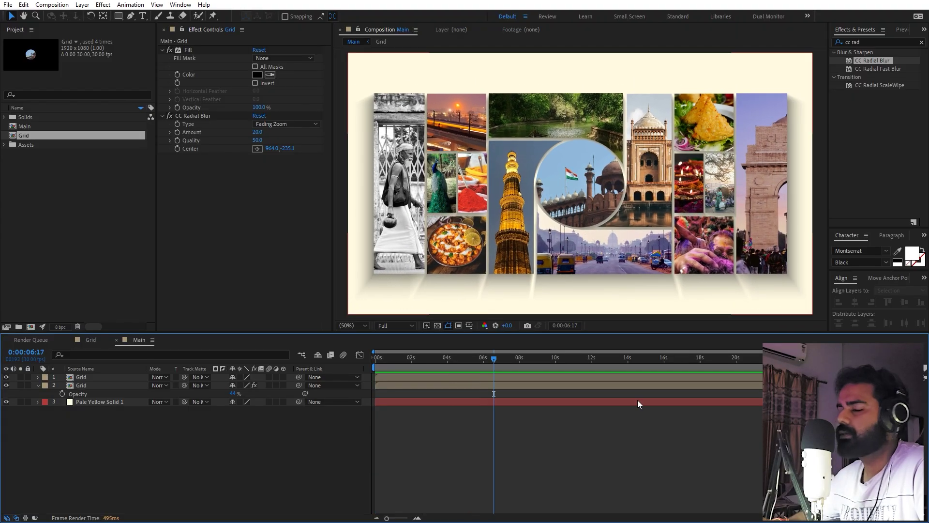